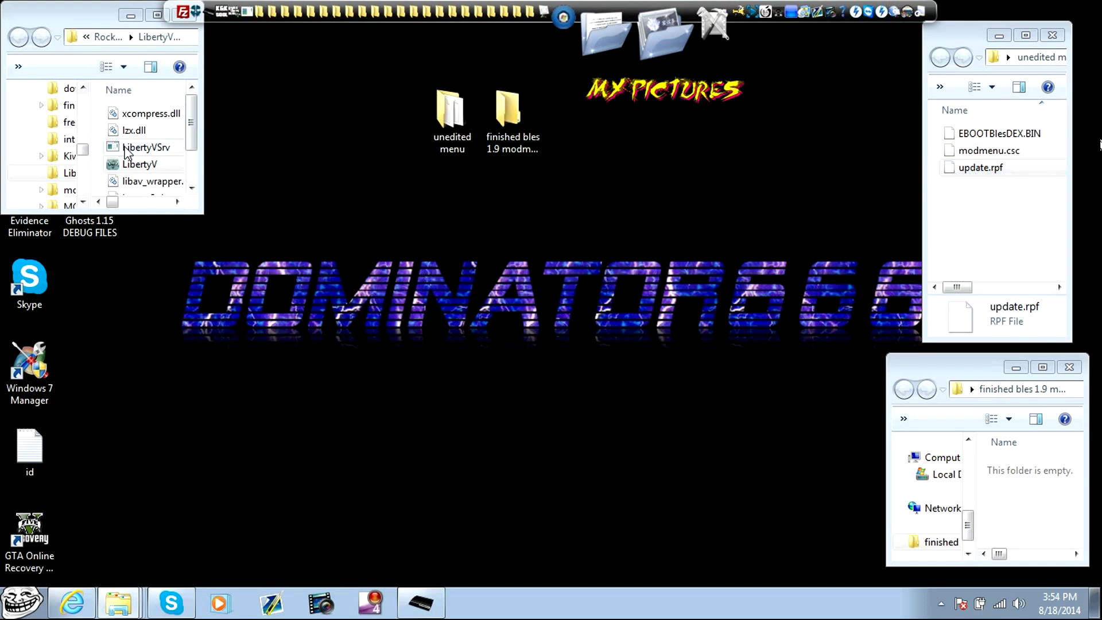
# - Start LibertyV in its PlayStation 3 version and open update.rpf from the unedited menu folder
pyautogui.doubleClick(129, 166)
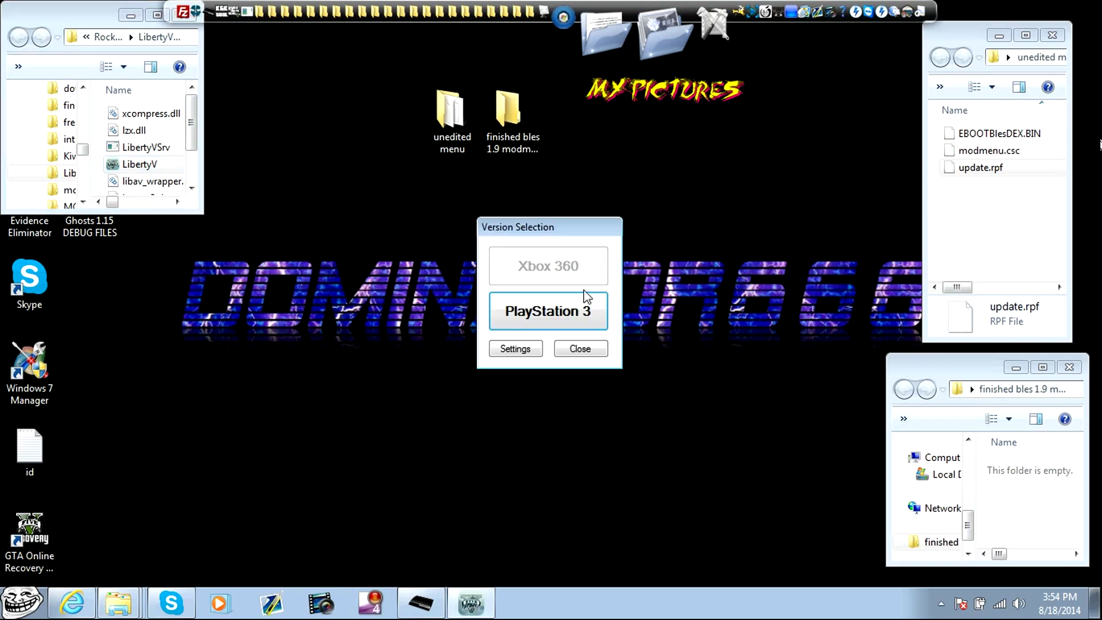
pyautogui.click(571, 298)
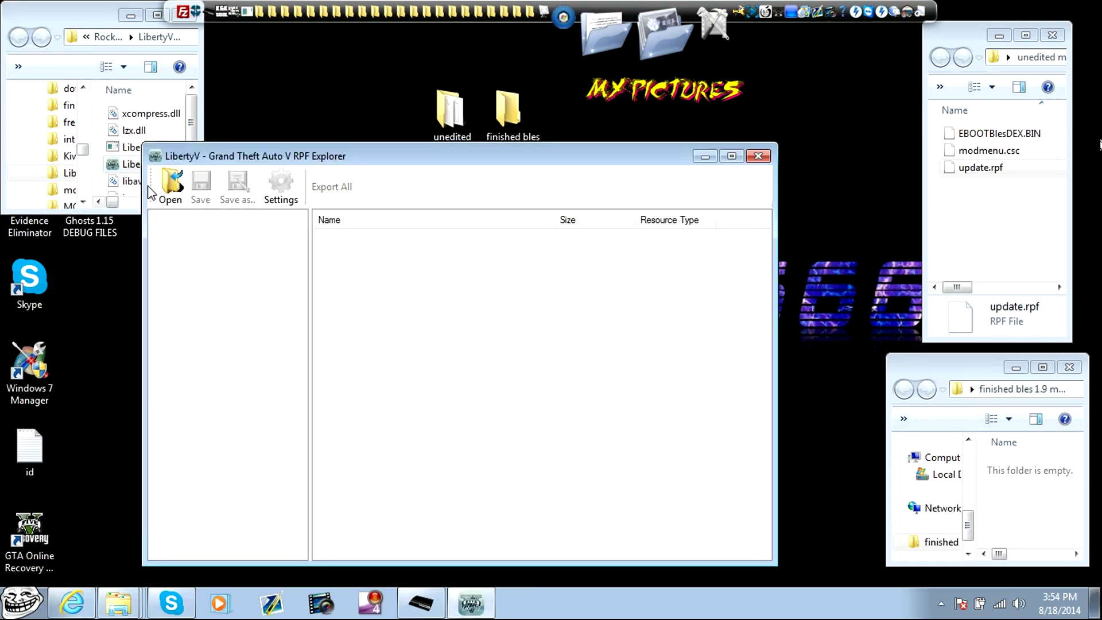
pyautogui.click(169, 189)
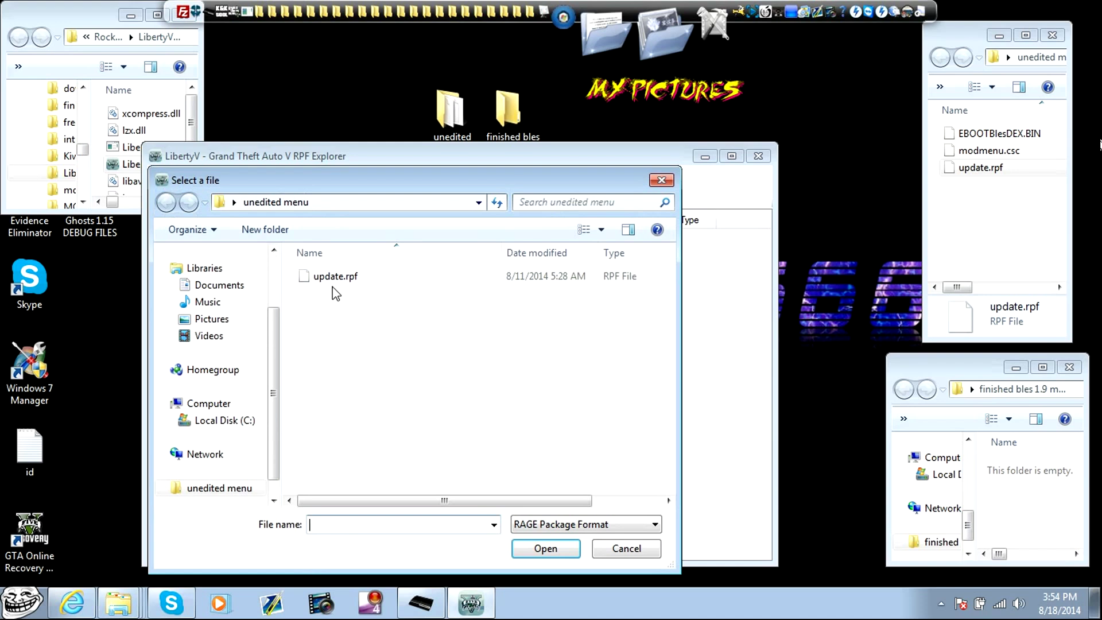
pyautogui.click(336, 276)
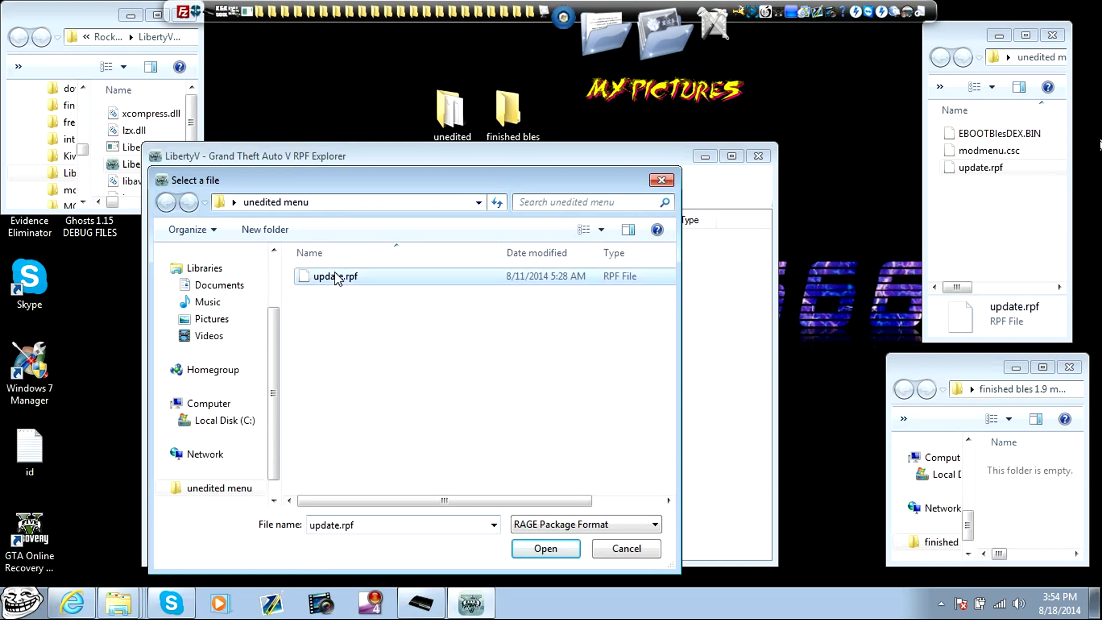
pyautogui.click(552, 549)
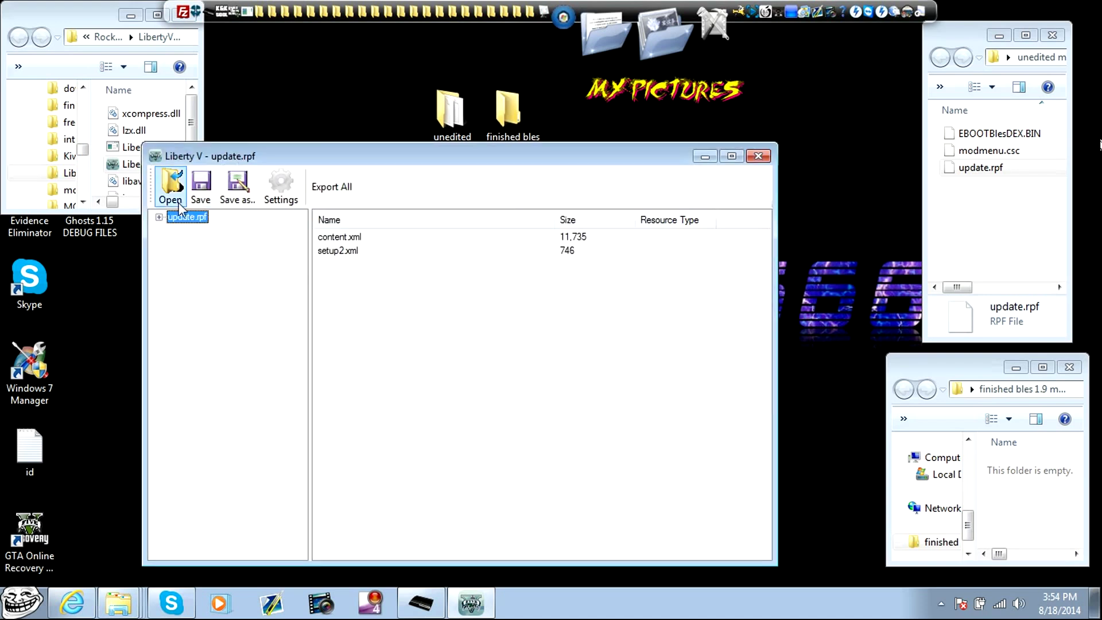
# - Open script.rpf from the ps3/patch/levels/gta5/script folder inside update.rpf
pyautogui.click(159, 218)
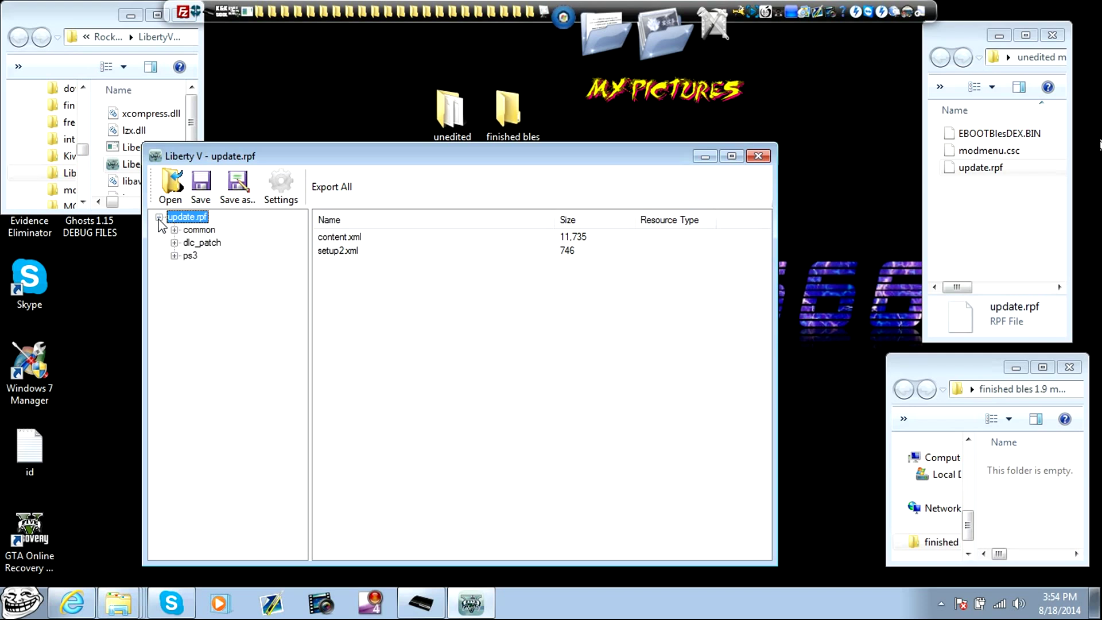
pyautogui.click(173, 256)
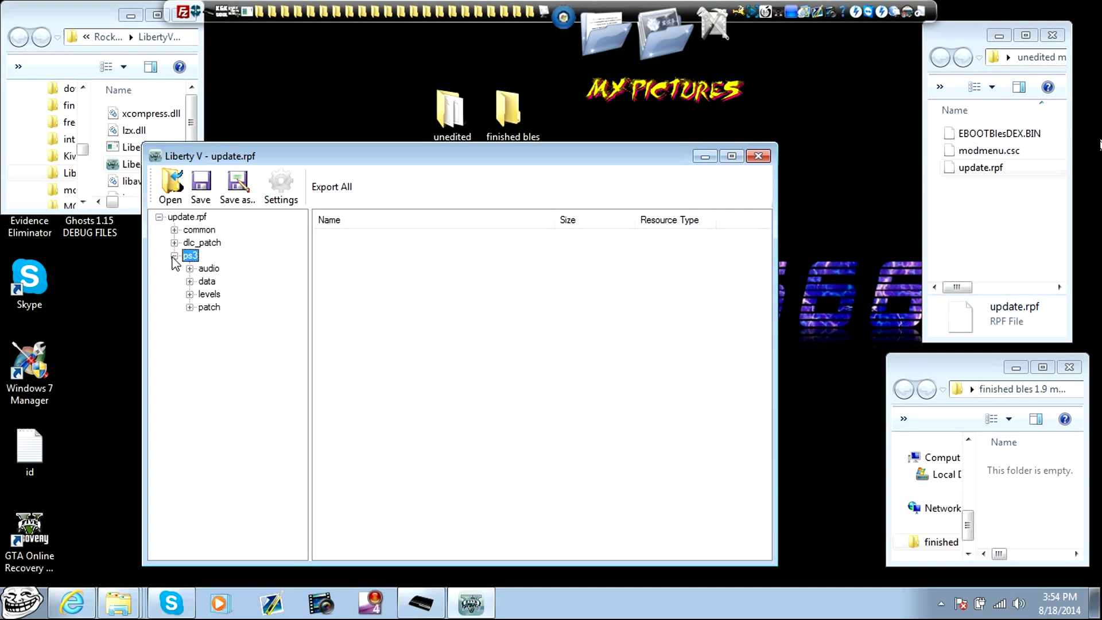
pyautogui.click(189, 308)
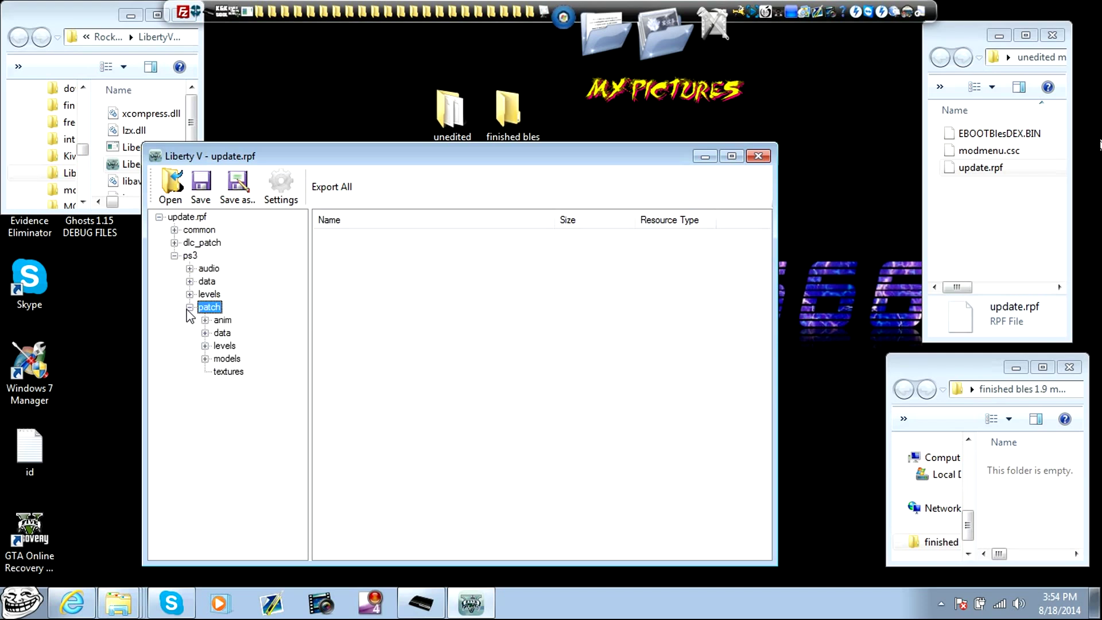
pyautogui.click(205, 346)
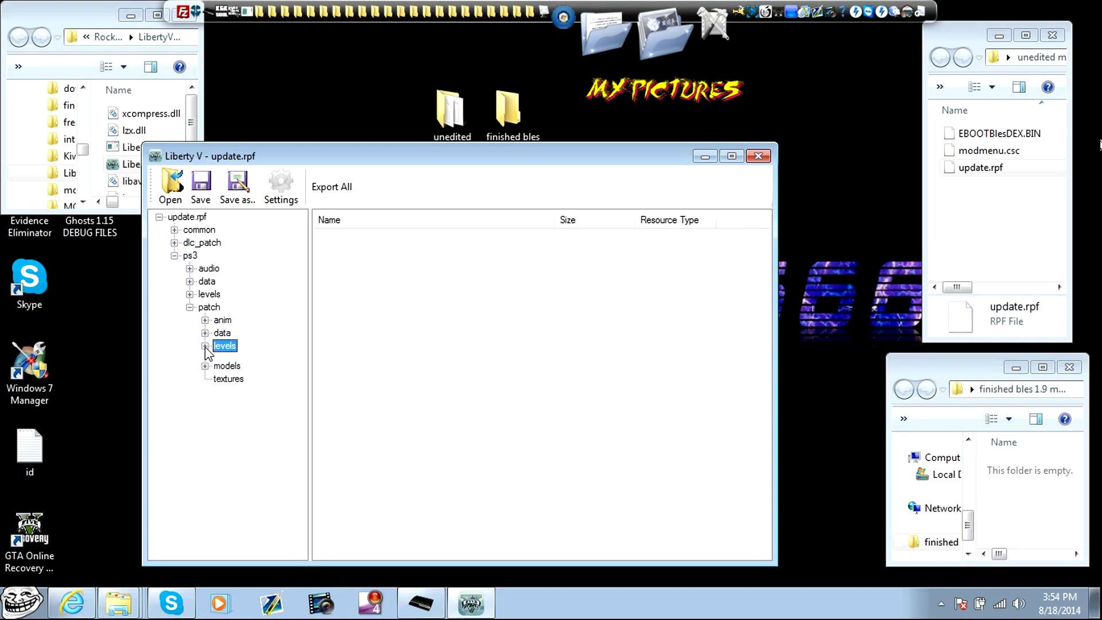
pyautogui.click(221, 360)
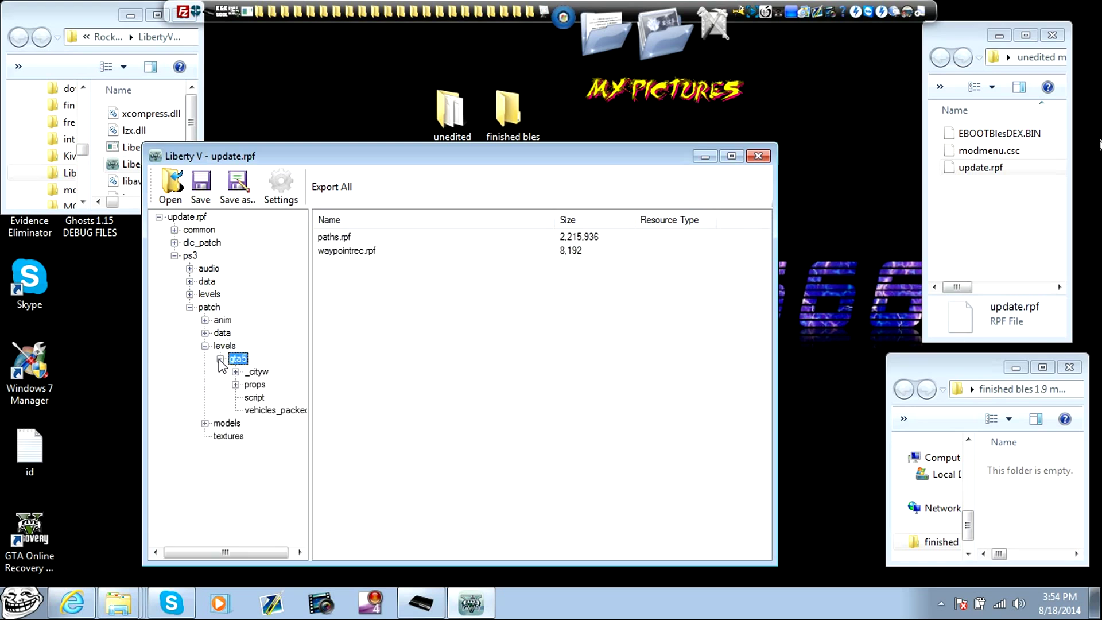
pyautogui.click(248, 398)
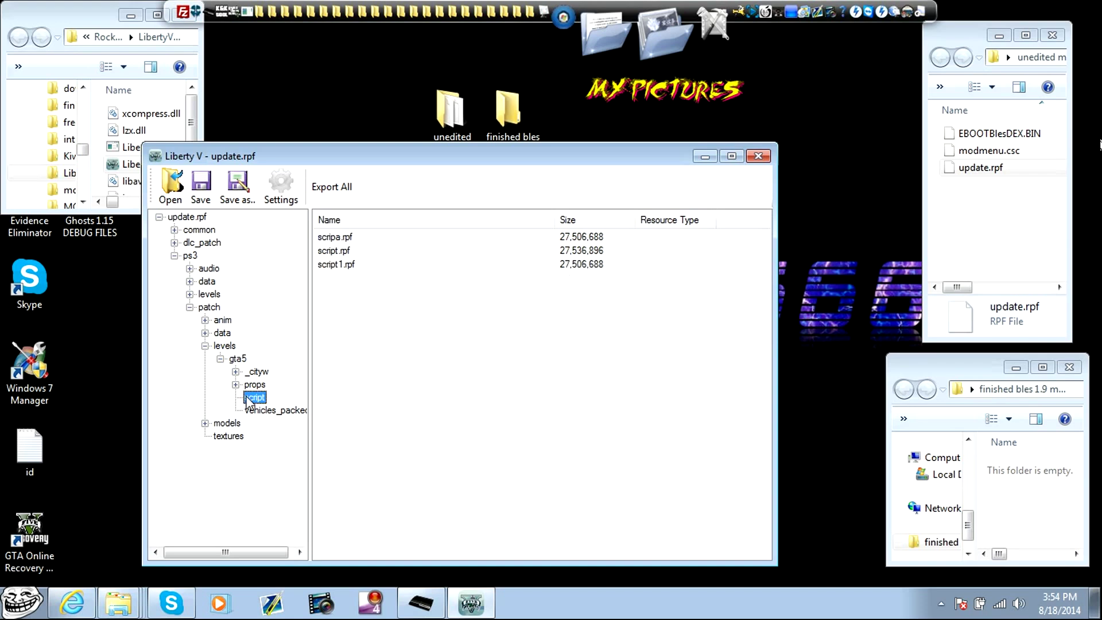
pyautogui.click(347, 253)
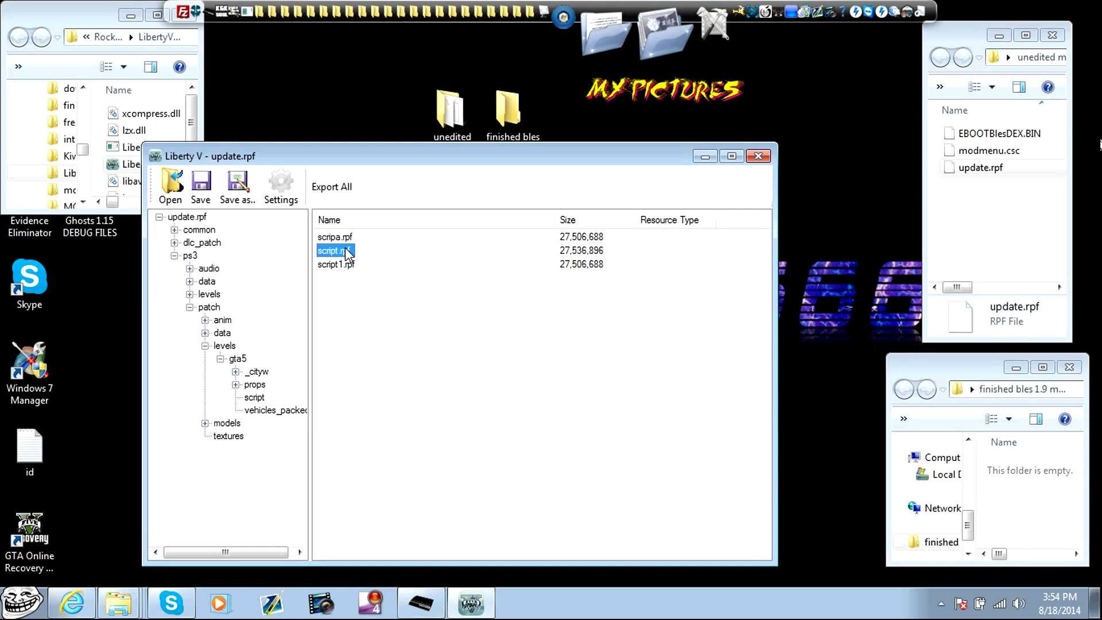
pyautogui.doubleClick(346, 252)
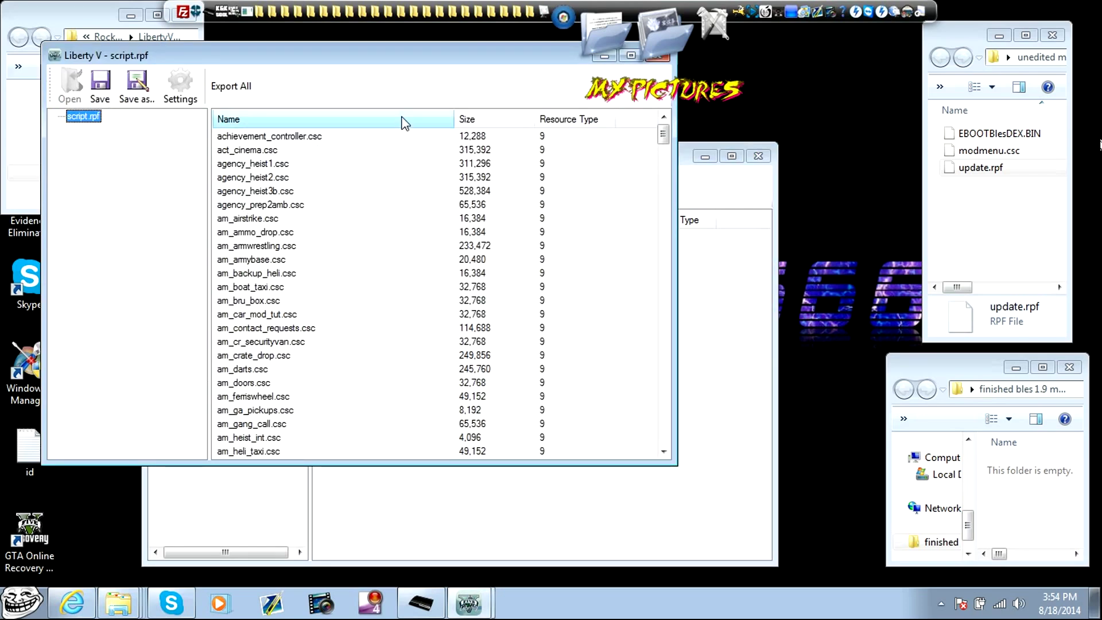
# - Delete modmenu.csc from the script.rpf archive and confirm the deletion
pyautogui.moveTo(397, 56); pyautogui.dragTo(510, 159)
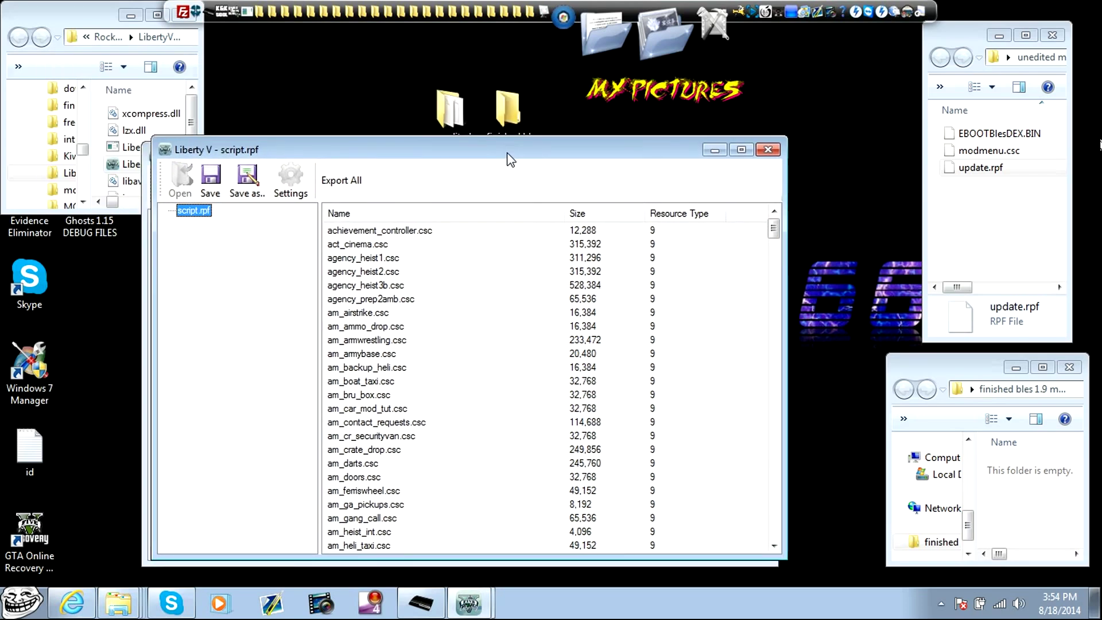
pyautogui.scroll(-4, 773, 244)
pyautogui.moveTo(772, 244); pyautogui.dragTo(776, 423)
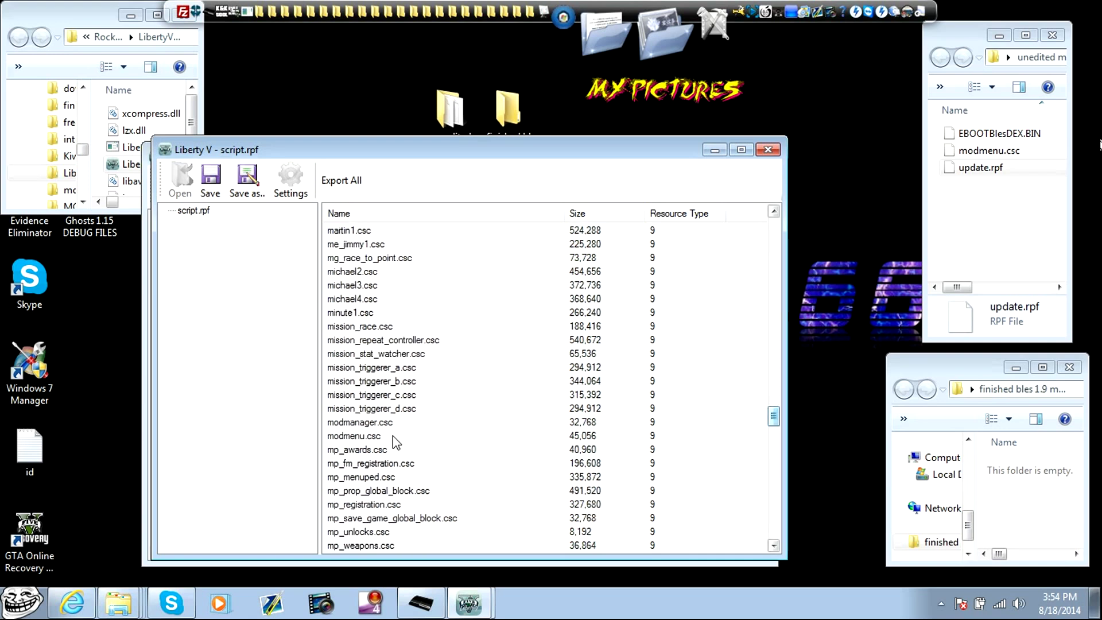
pyautogui.click(353, 436)
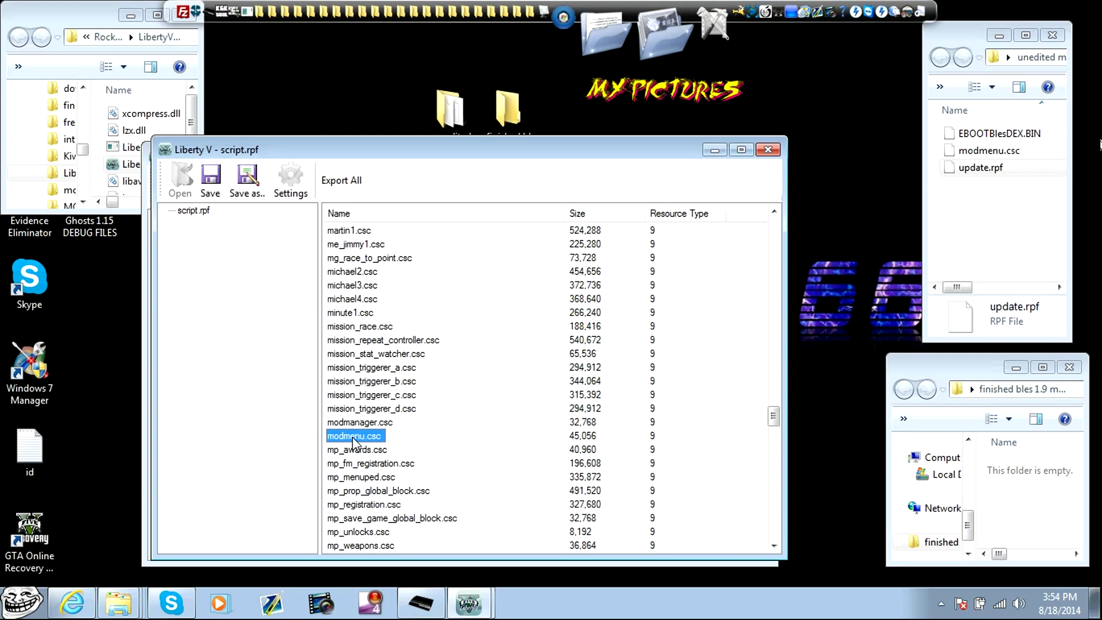
pyautogui.rightClick(353, 440)
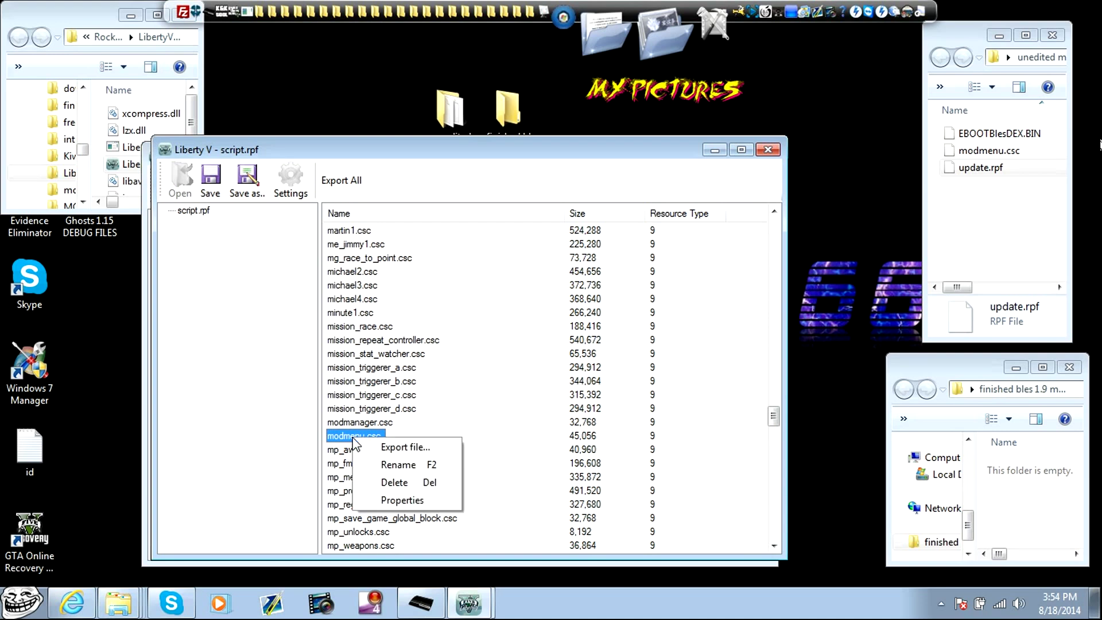
pyautogui.click(371, 480)
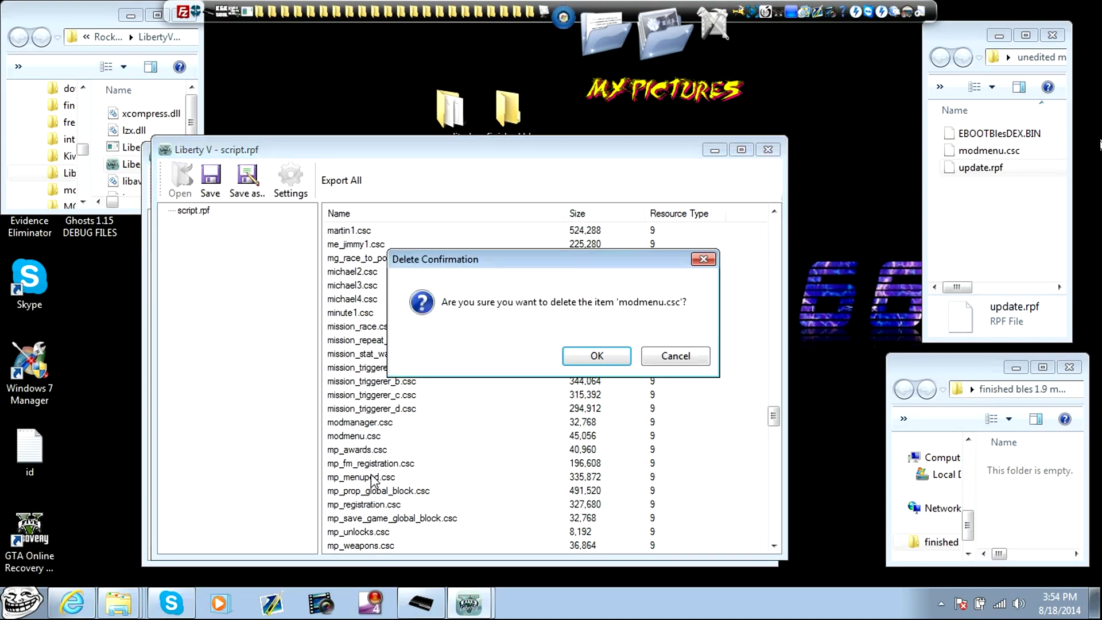
pyautogui.click(608, 356)
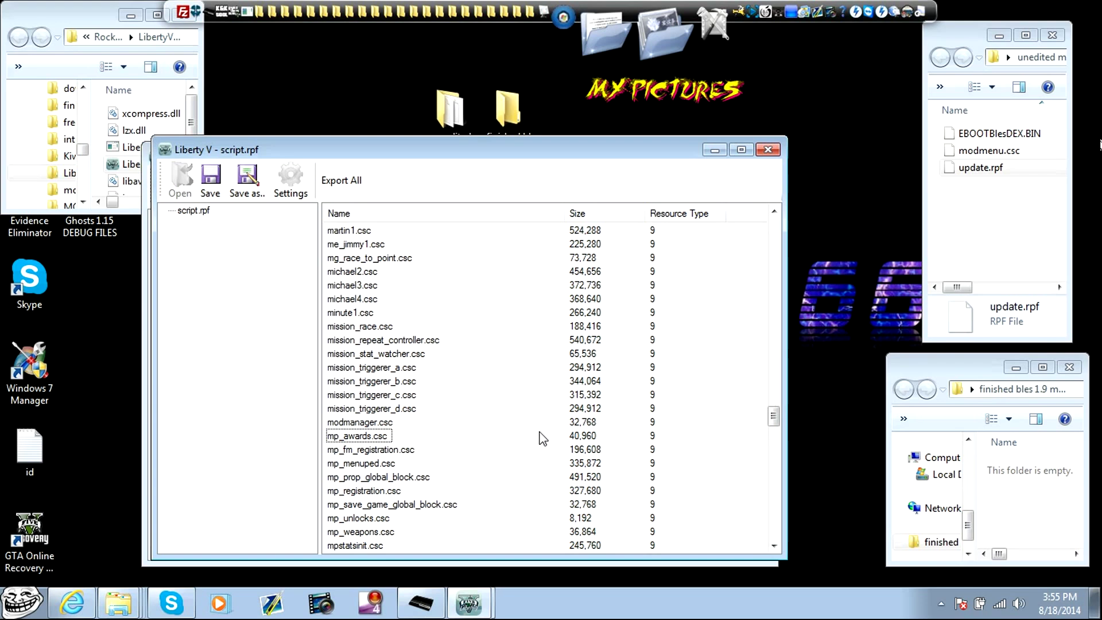
# - Import the replacement modmenu.csc from the unedited menu folder into script.rpf
pyautogui.rightClick(527, 379)
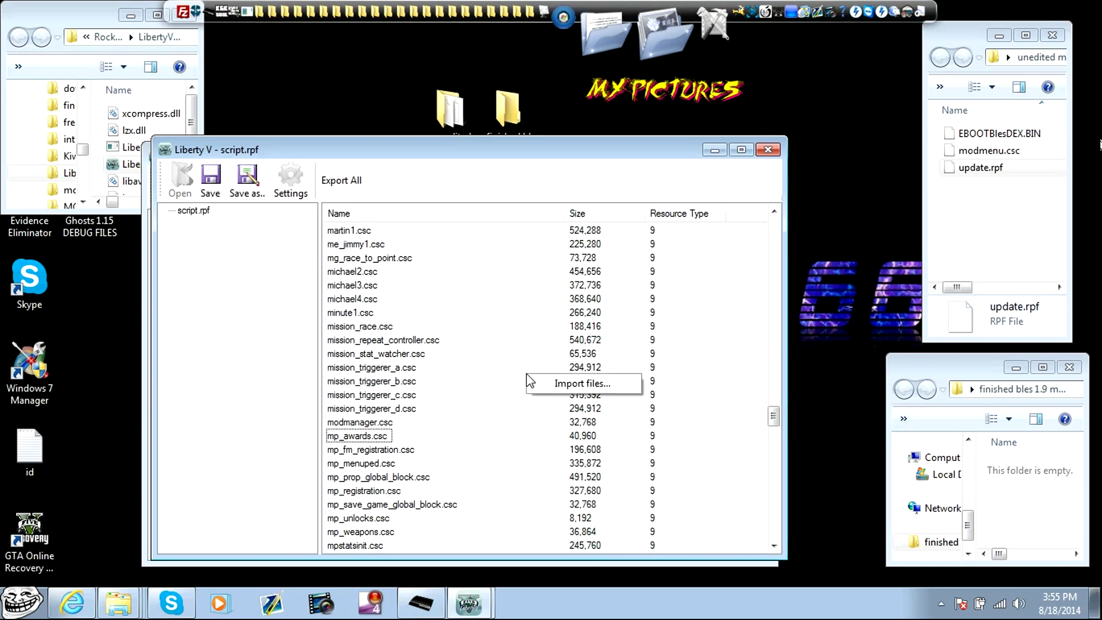
pyautogui.click(561, 389)
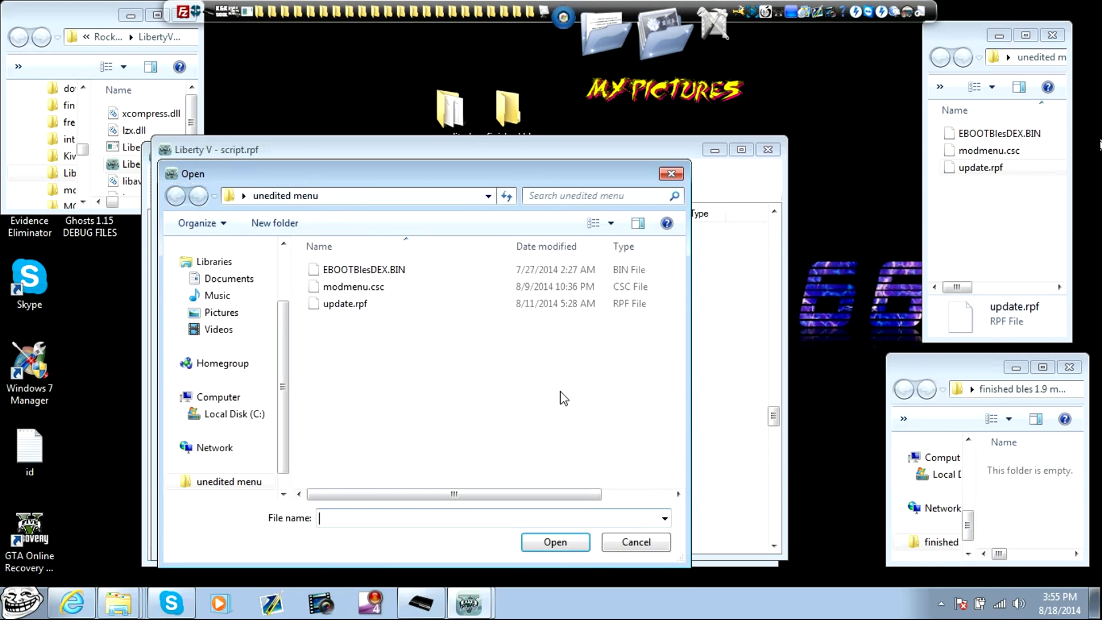
pyautogui.click(348, 288)
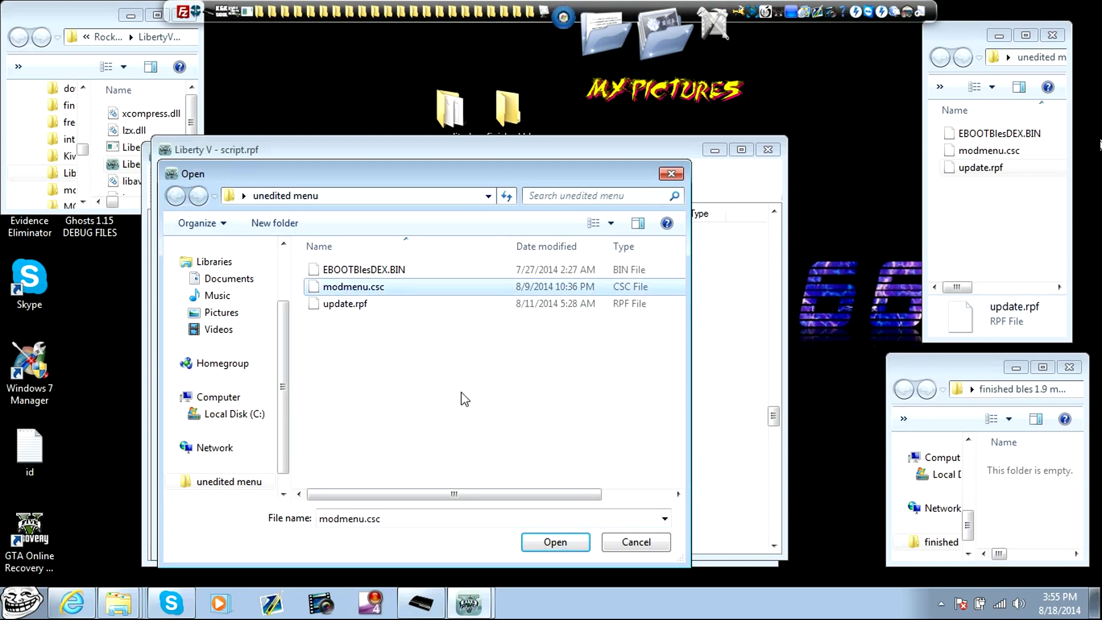
pyautogui.click(552, 542)
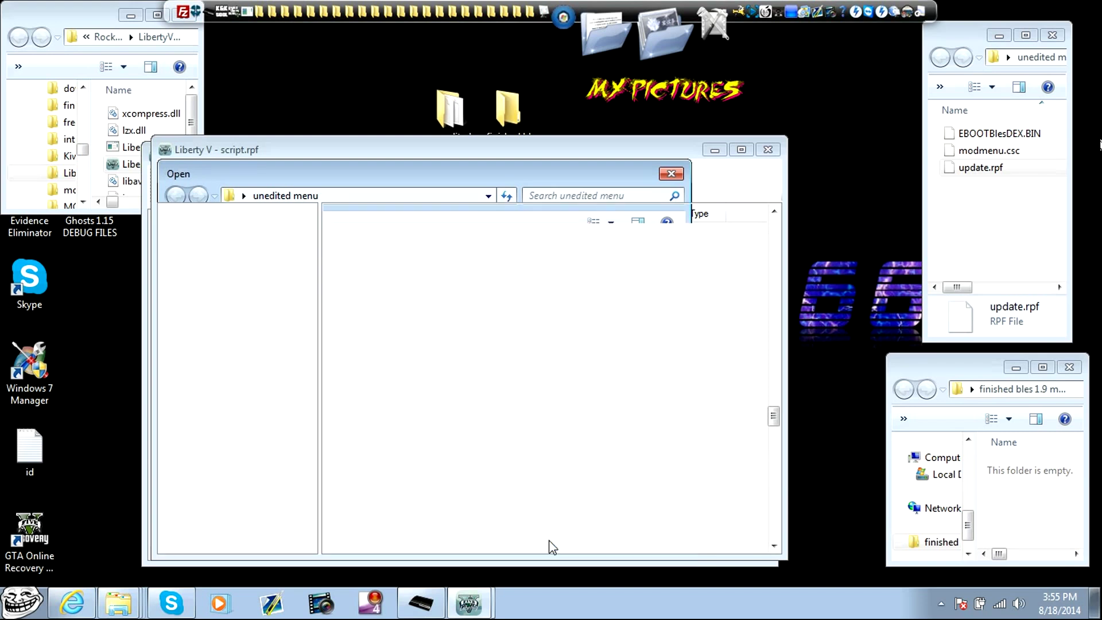
pyautogui.click(483, 416)
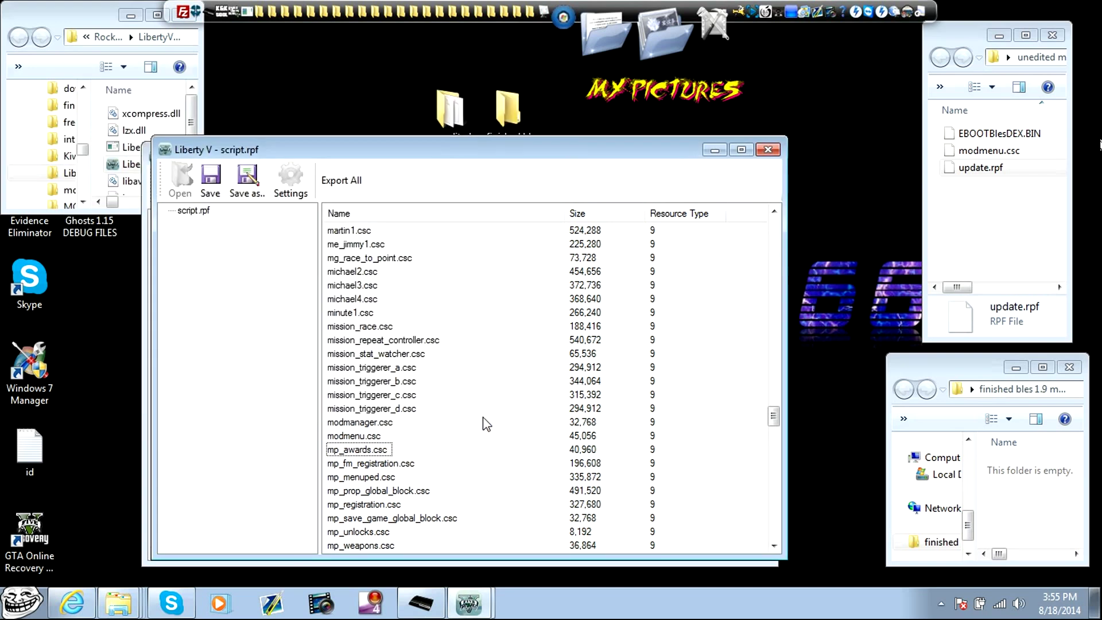
pyautogui.click(368, 436)
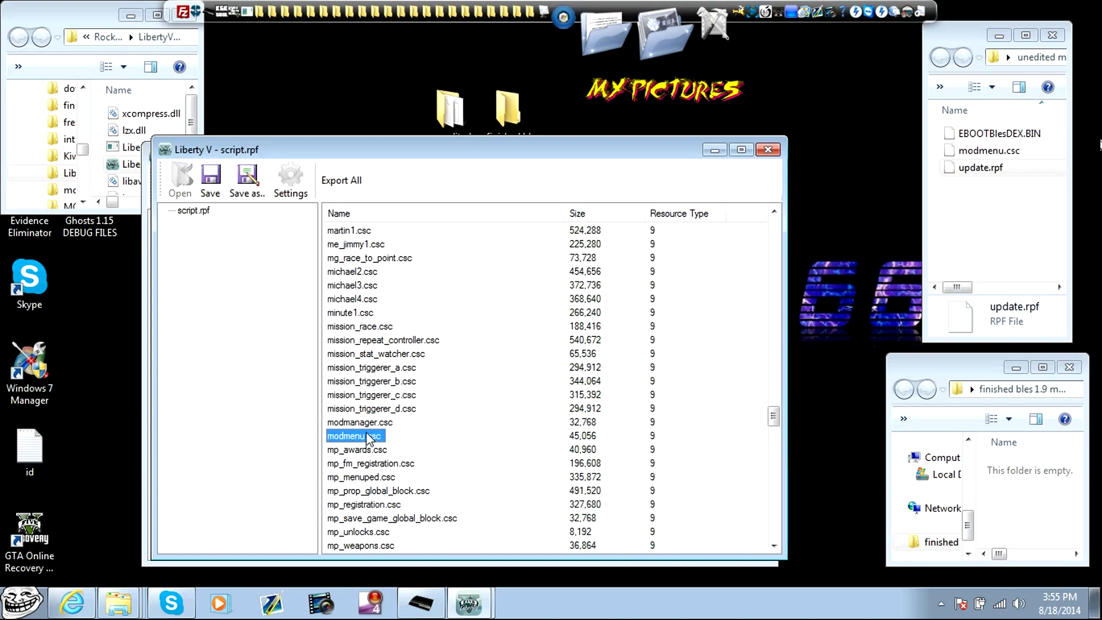
# - Save all changes to script.rpf and close its window
pyautogui.click(209, 184)
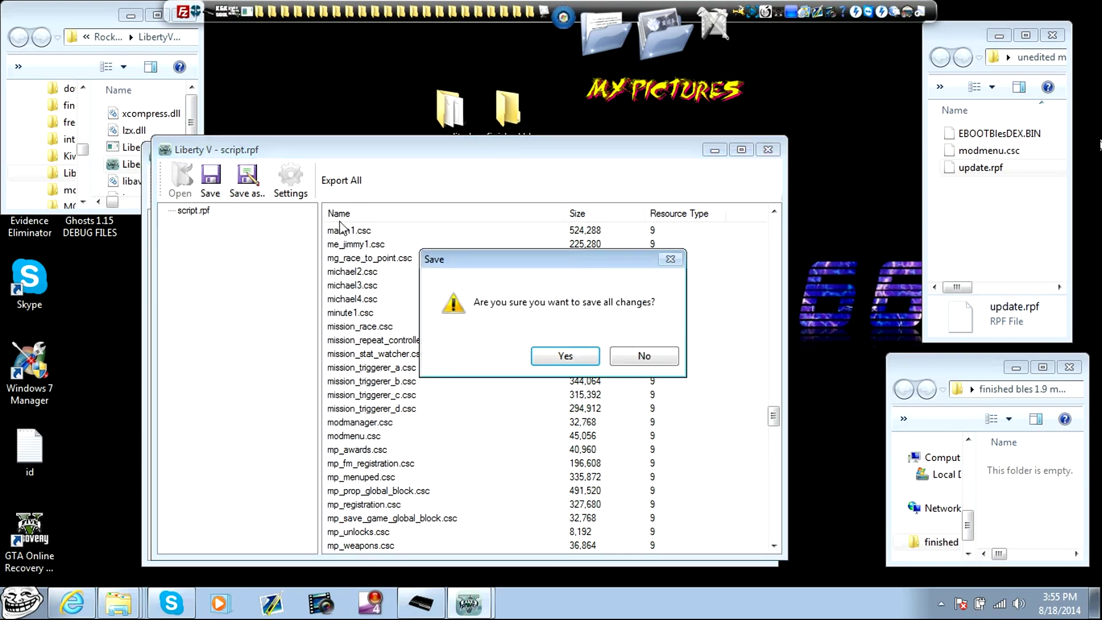
pyautogui.click(549, 360)
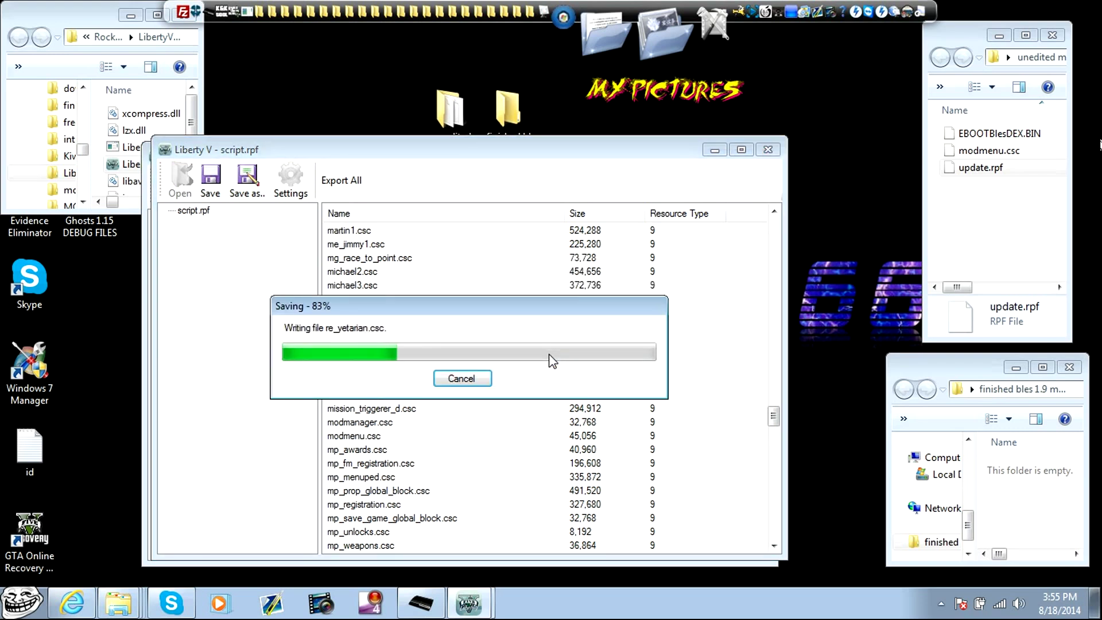
pyautogui.click(770, 151)
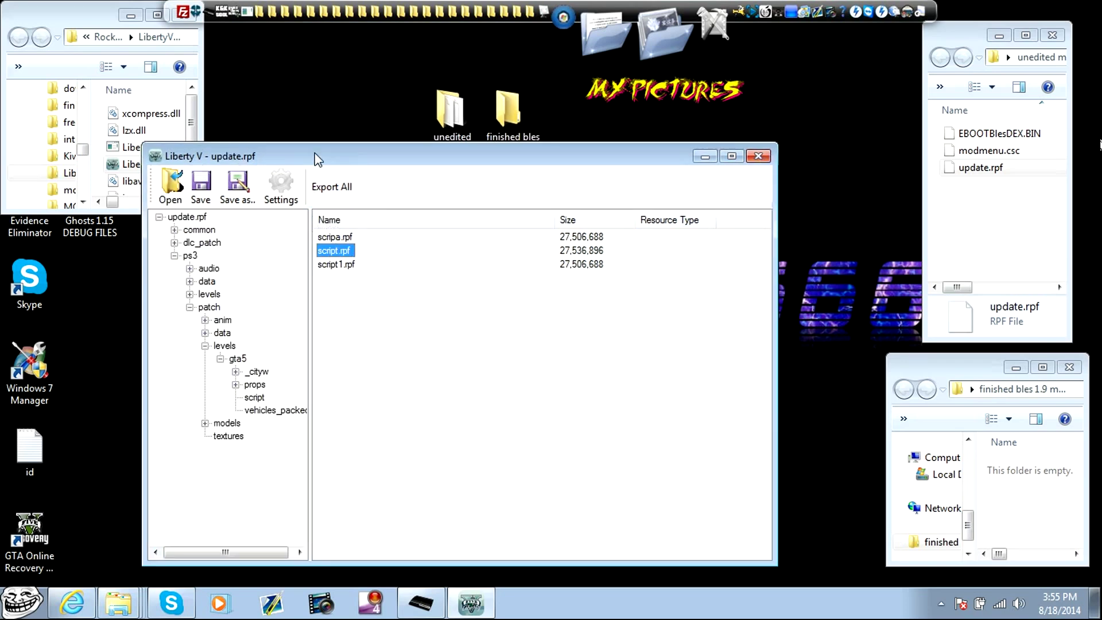
# - Save the modified archive as update.rpf in the finished bles 1.9 modmenu folder on the desktop, and close Liberty V
pyautogui.moveTo(317, 159); pyautogui.dragTo(435, 171)
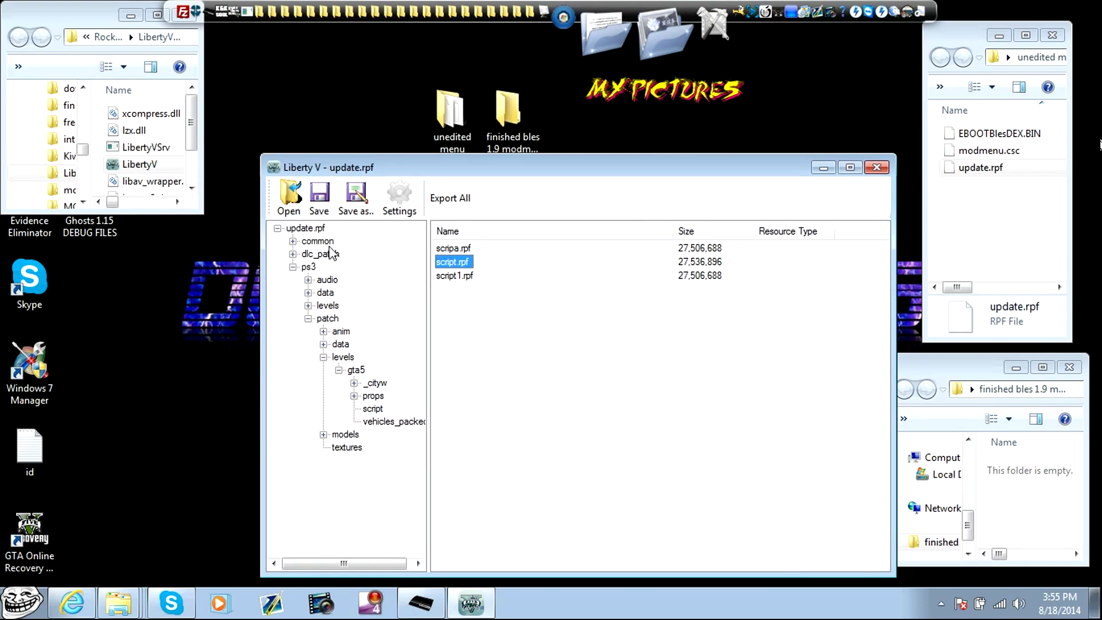
pyautogui.click(277, 228)
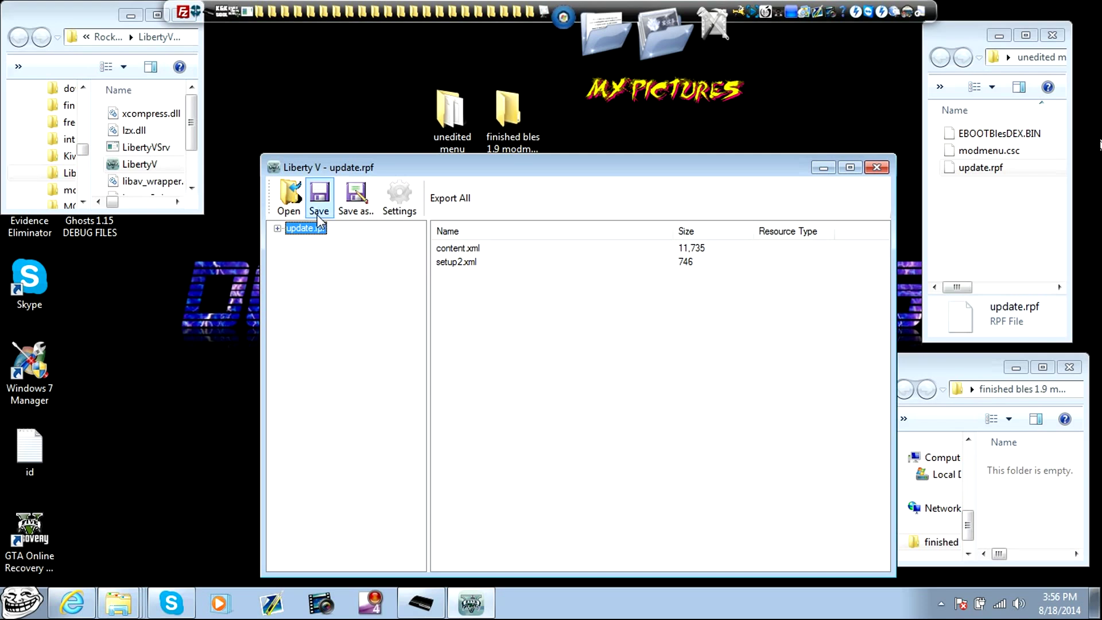
pyautogui.click(352, 219)
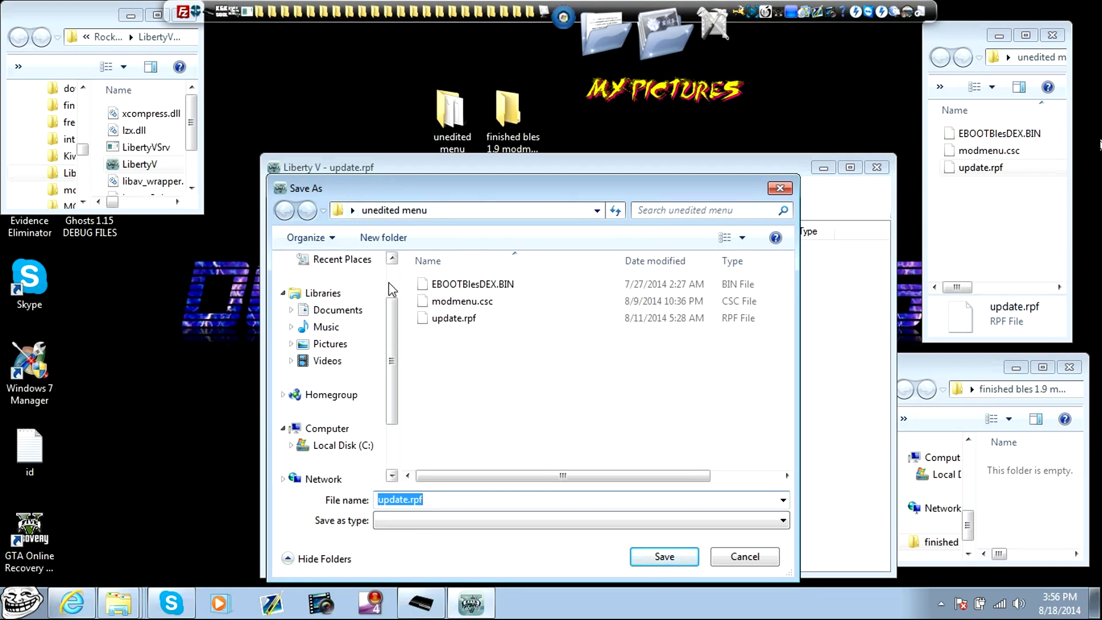
pyautogui.scroll(2, 388, 278)
pyautogui.click(351, 284)
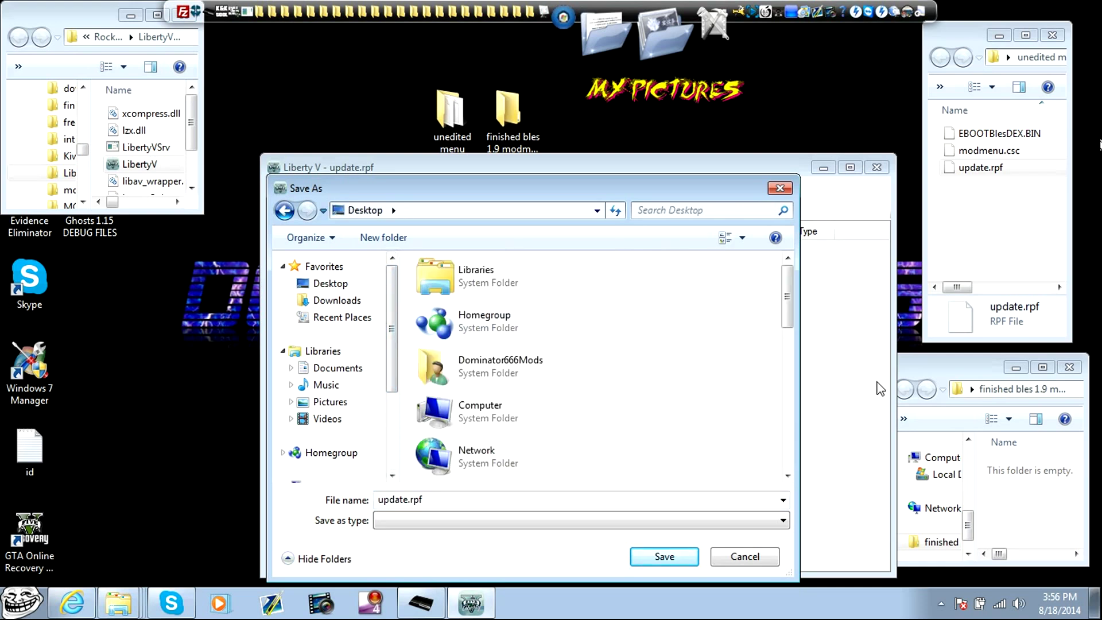
pyautogui.click(785, 388)
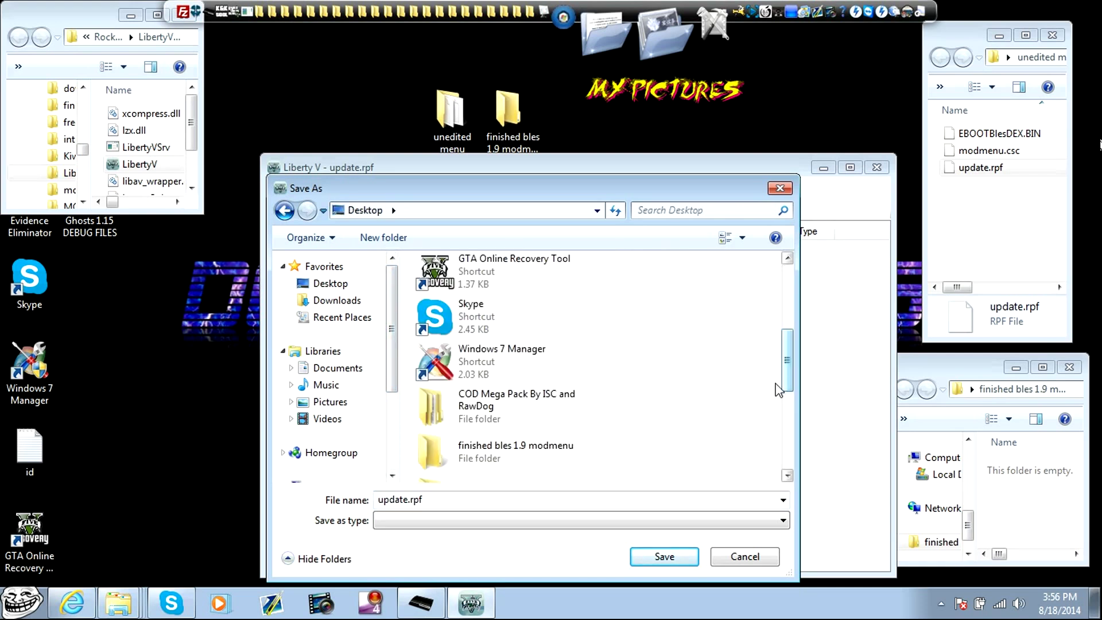
pyautogui.click(585, 451)
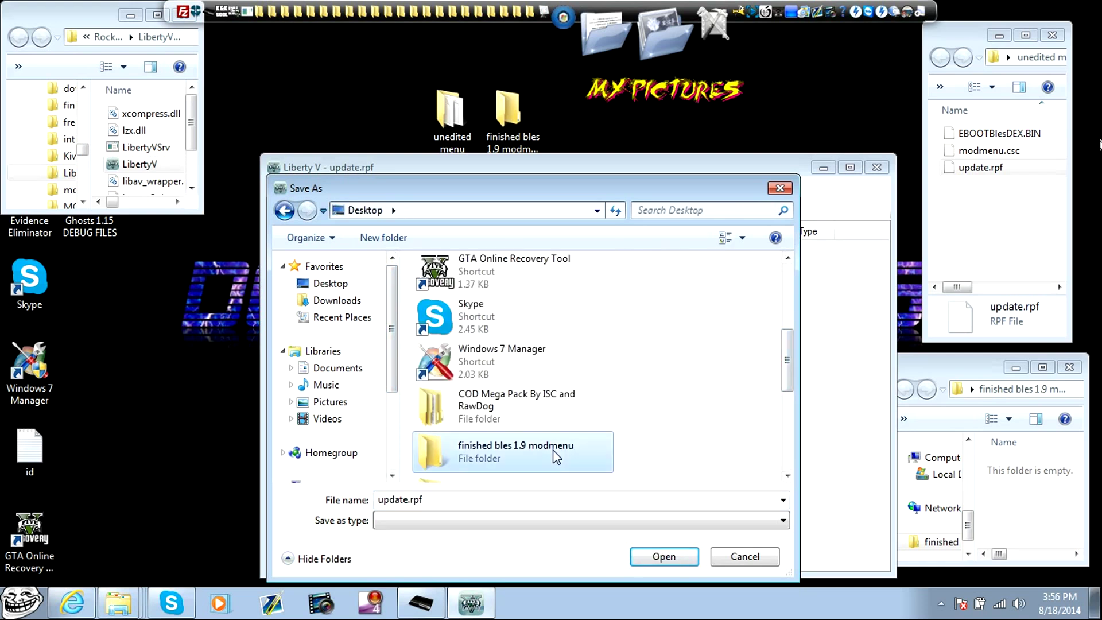
pyautogui.click(665, 556)
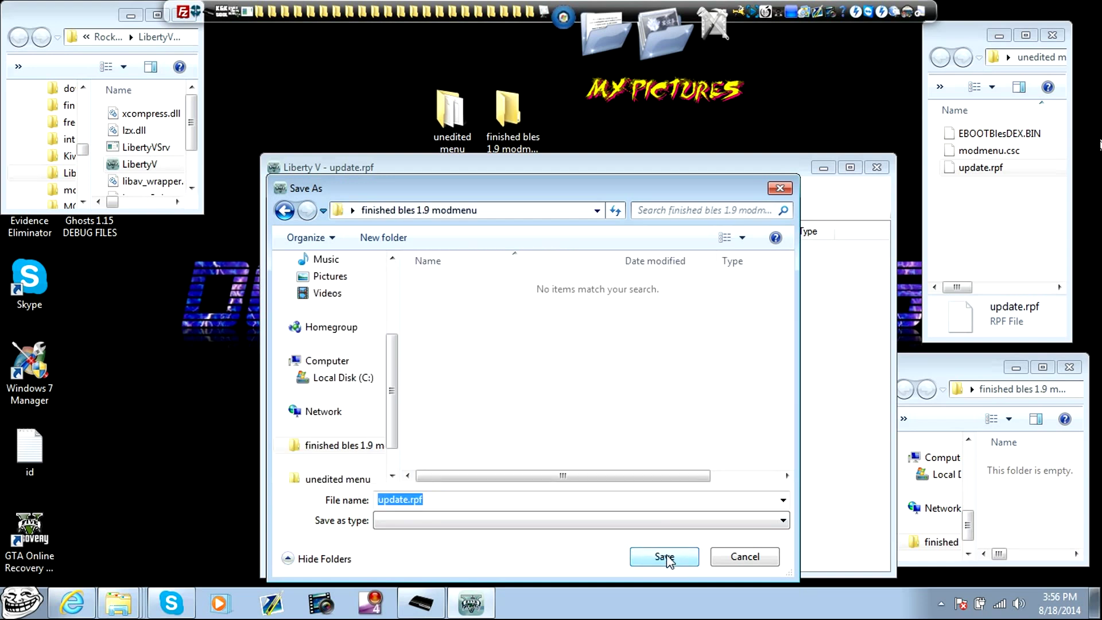
pyautogui.click(669, 558)
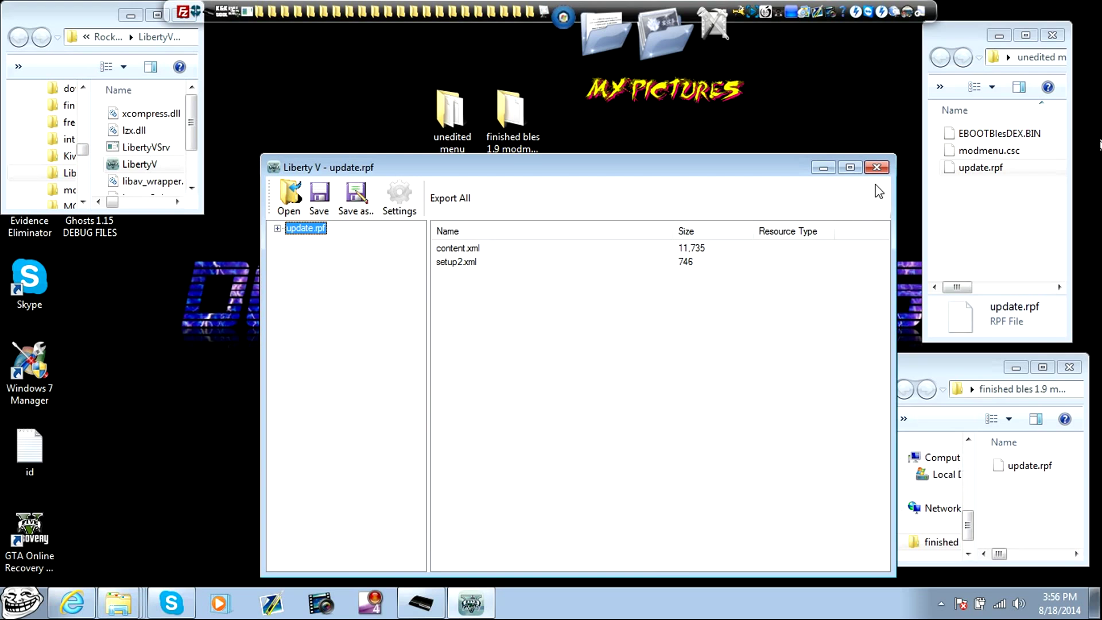
pyautogui.click(876, 169)
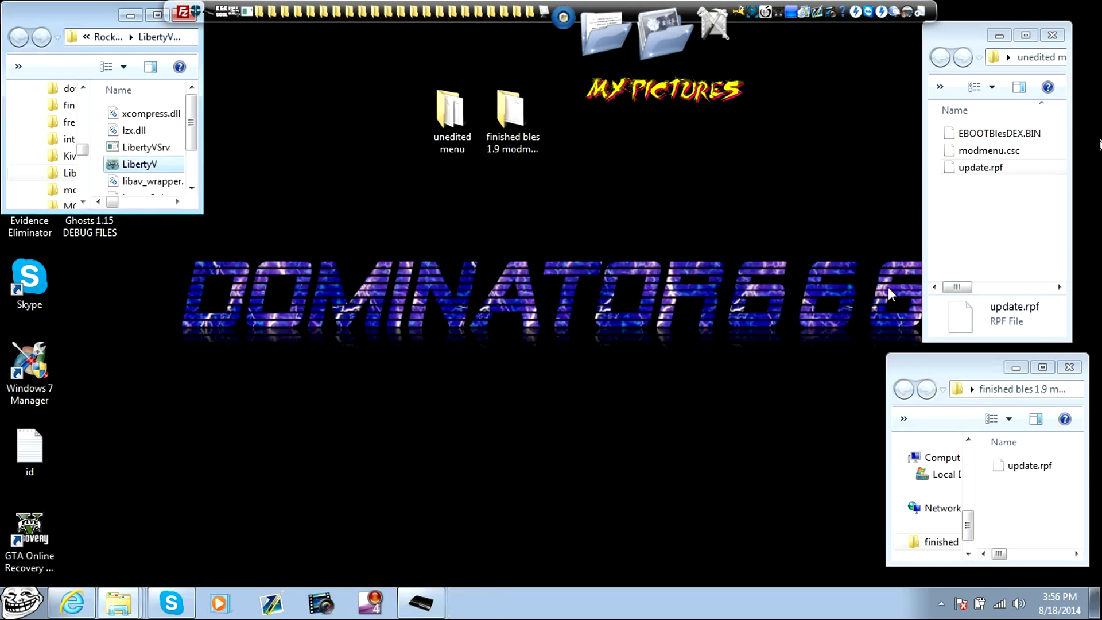
# - Copy EBOOTBlesDEX.BIN from the unedited menu folder into the finished bles 1.9 modmenu folder
pyautogui.click(1021, 474)
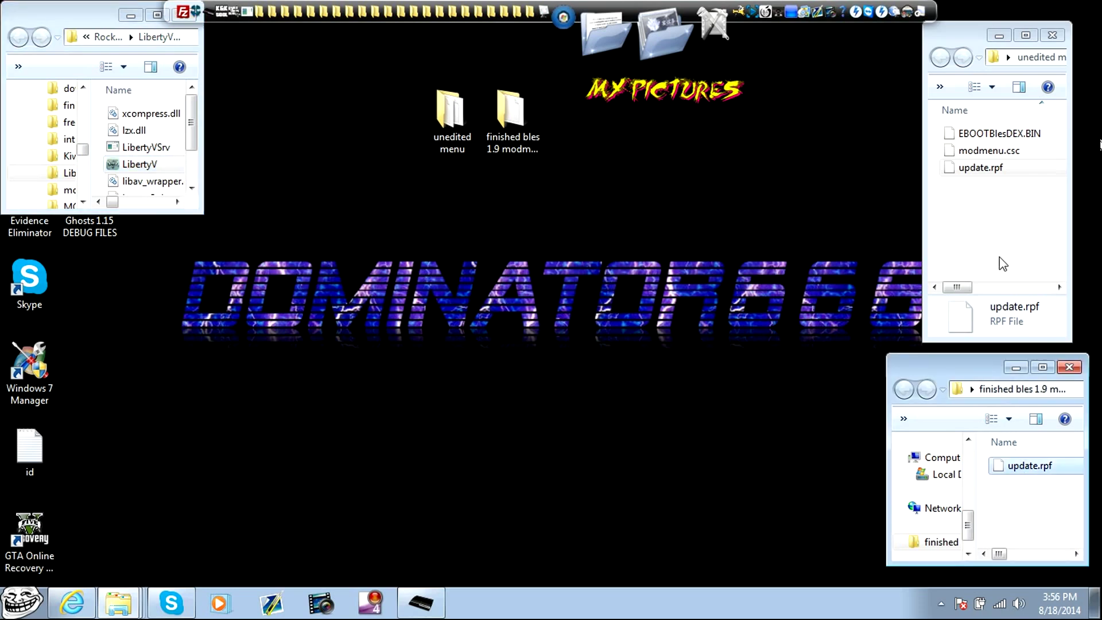
pyautogui.rightClick(981, 134)
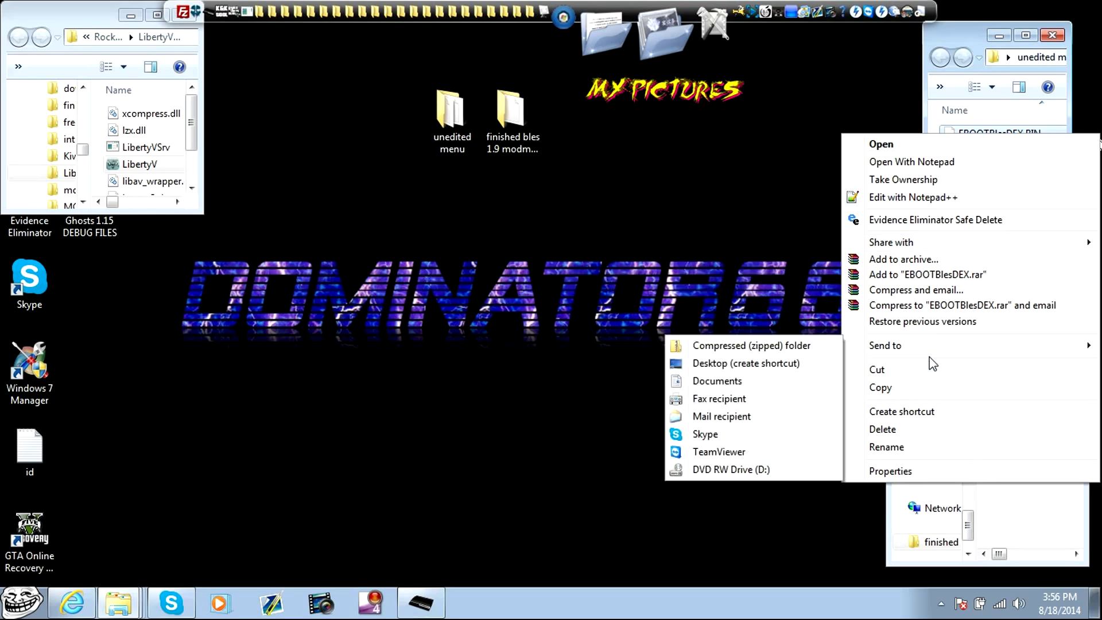
pyautogui.rightClick(1014, 501)
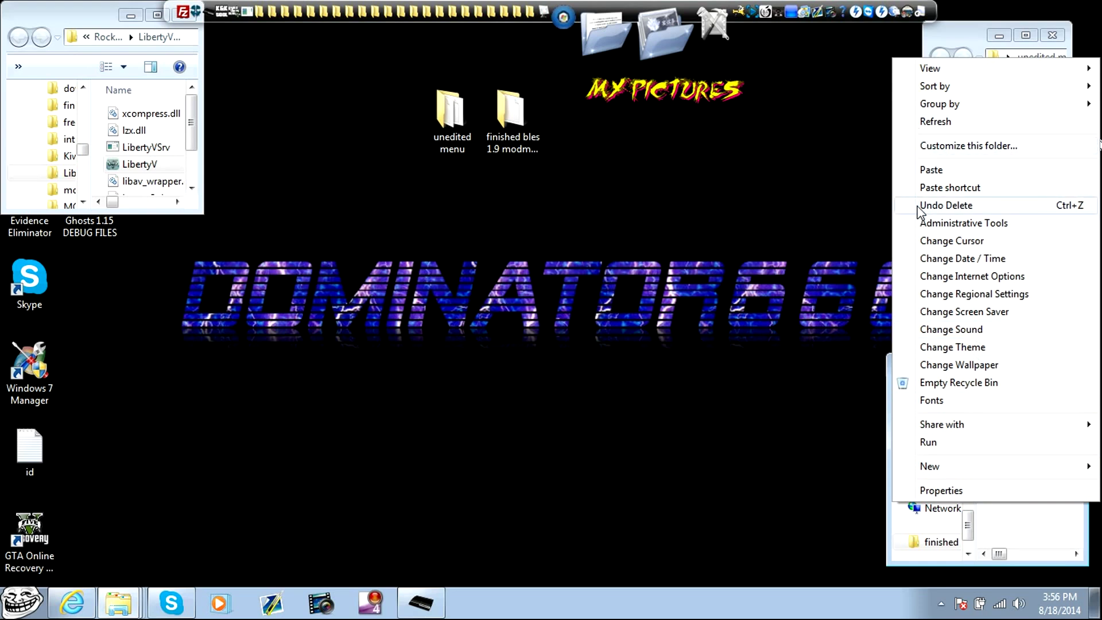
pyautogui.click(925, 169)
# - Rename the copied EBOOTBlesDEX.BIN in the finished bles 1.9 modmenu folder to EBOOT.BIN
pyautogui.moveTo(957, 376); pyautogui.dragTo(463, 210)
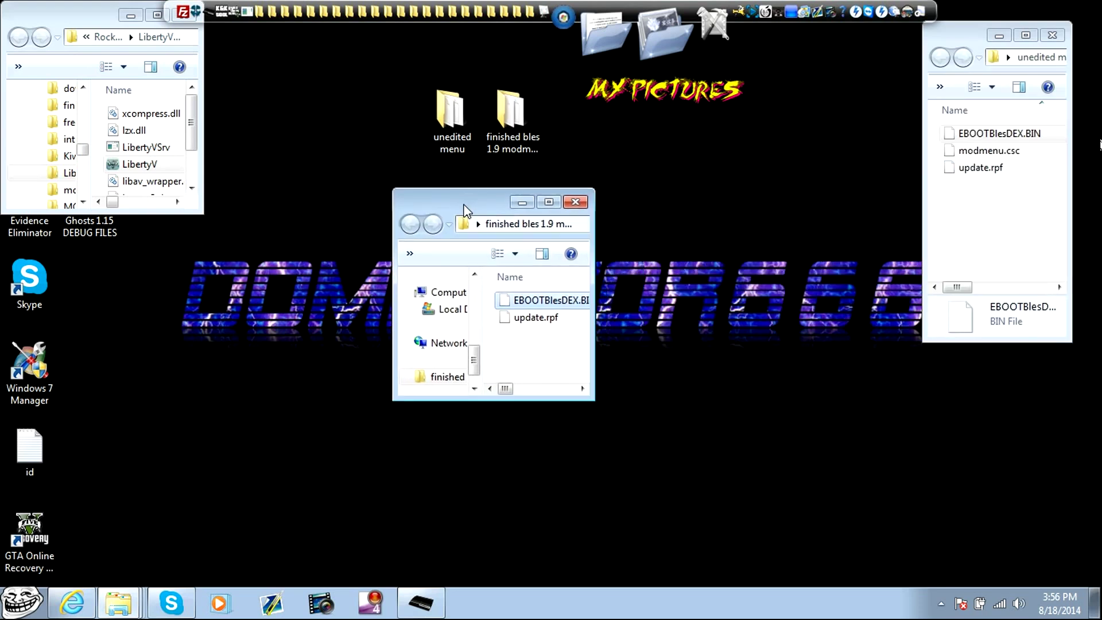
pyautogui.click(553, 198)
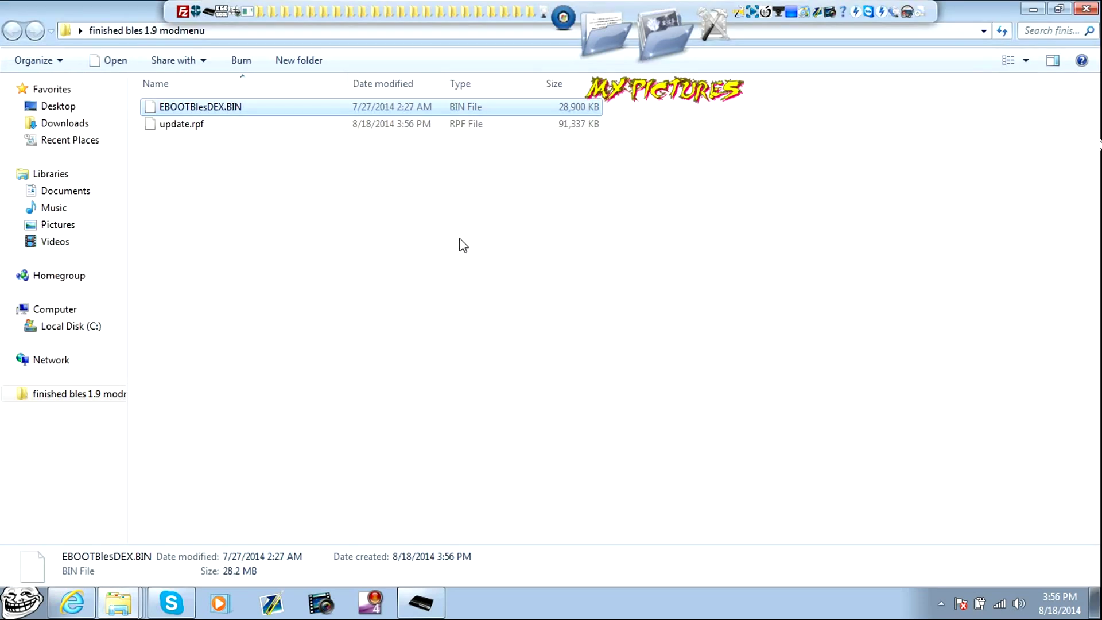
pyautogui.rightClick(243, 109)
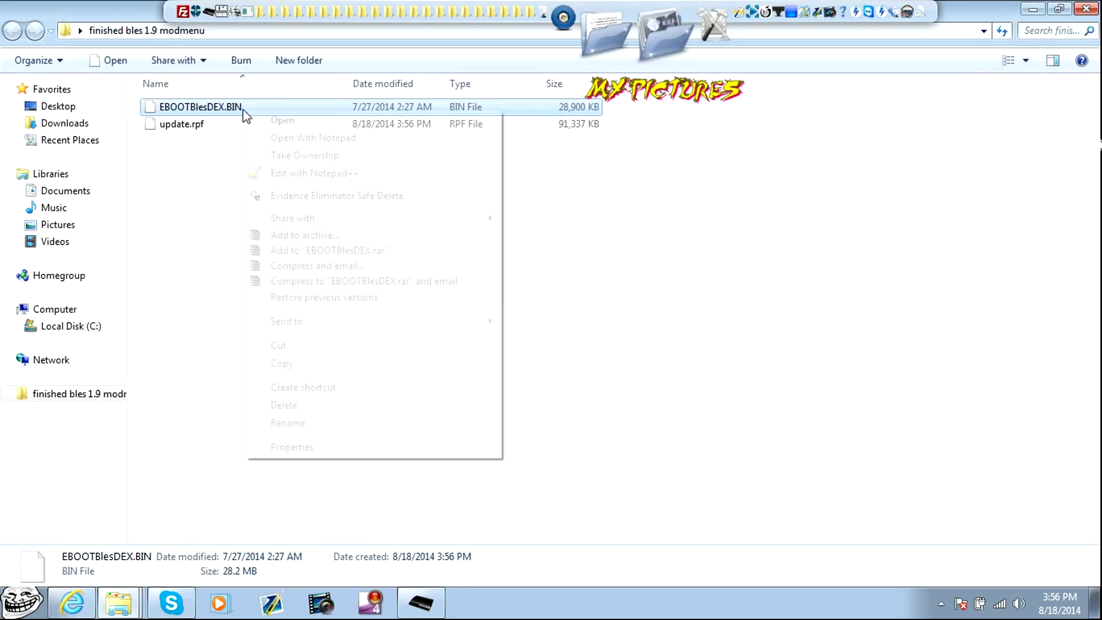
pyautogui.click(287, 423)
pyautogui.moveTo(190, 107); pyautogui.dragTo(224, 105)
pyautogui.press('Delete')
pyautogui.click(211, 182)
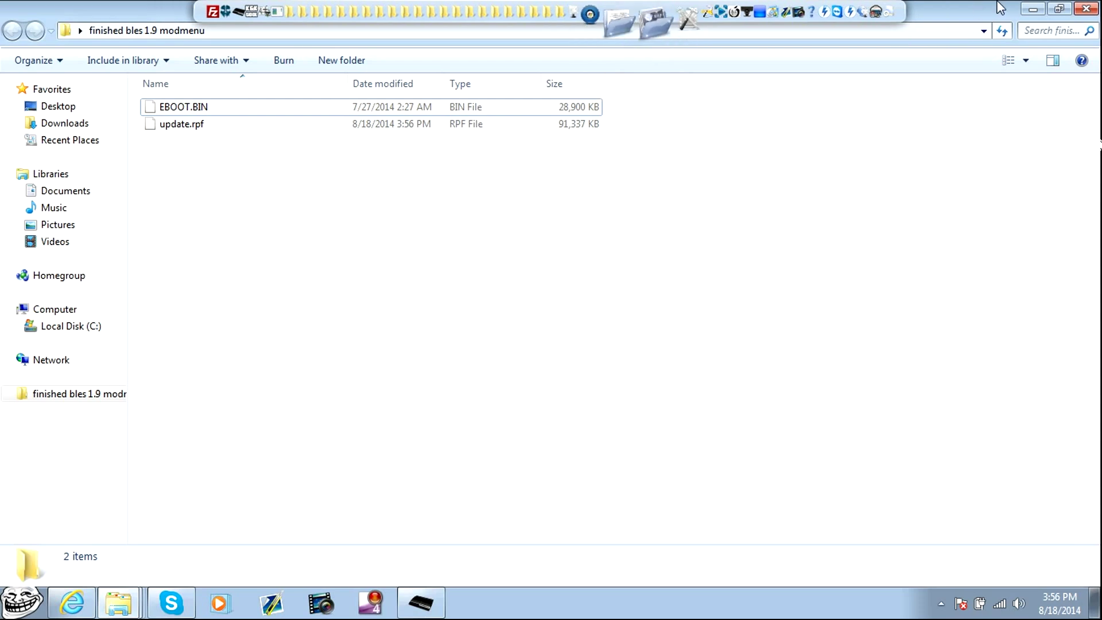
pyautogui.click(1059, 10)
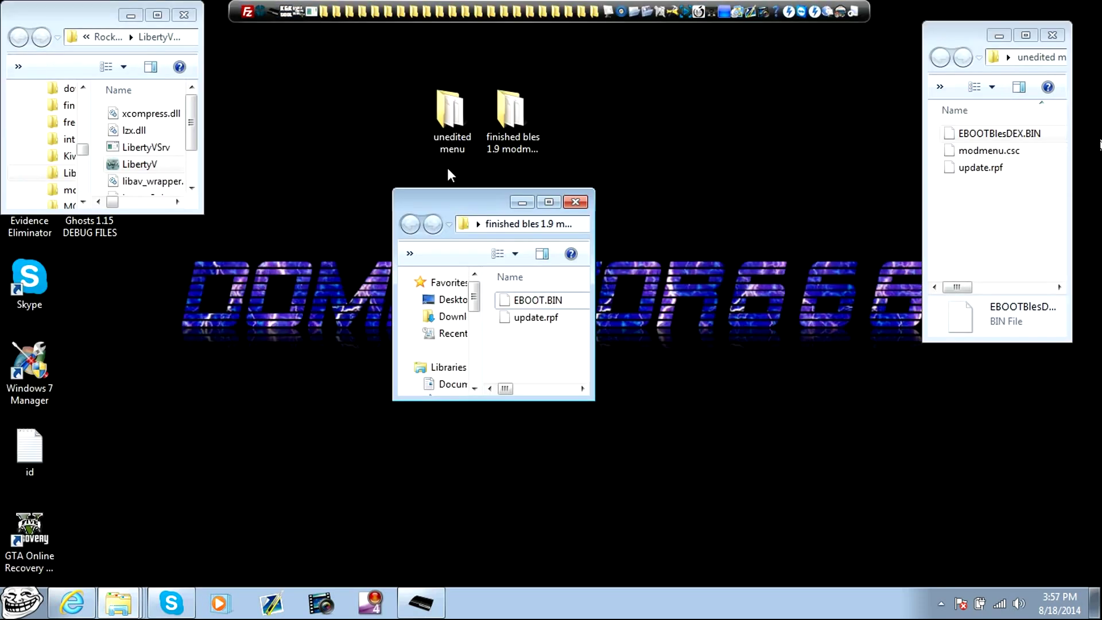
# - Switch to FileZilla, dismiss the update notice and connect to the host 192.168.1.110
pyautogui.moveTo(452, 202); pyautogui.dragTo(70, 245)
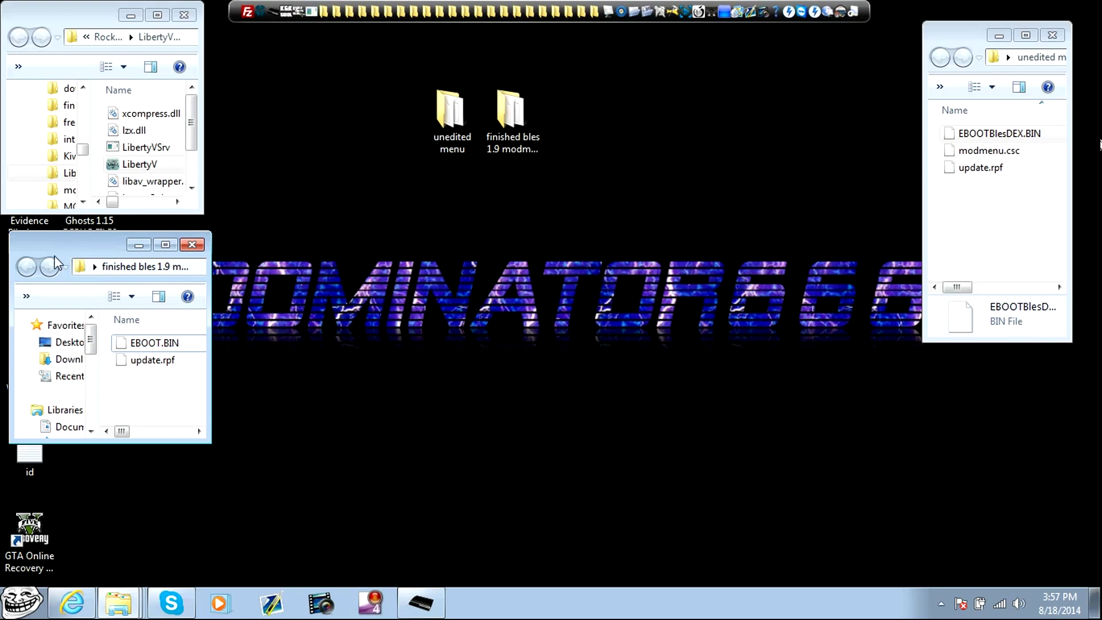
pyautogui.click(250, 19)
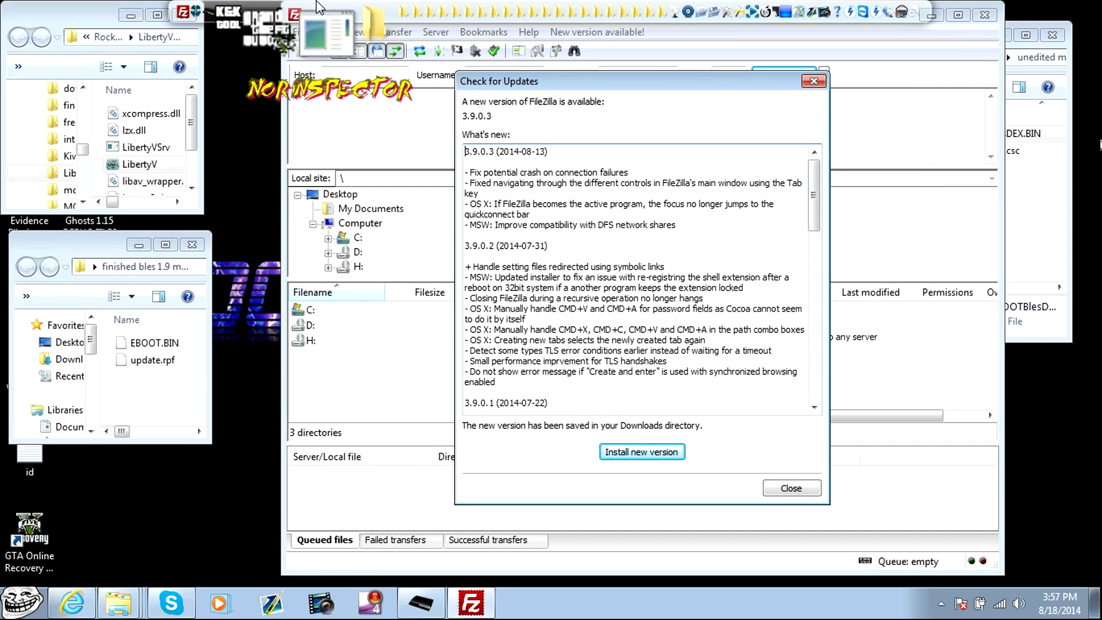
pyautogui.click(812, 83)
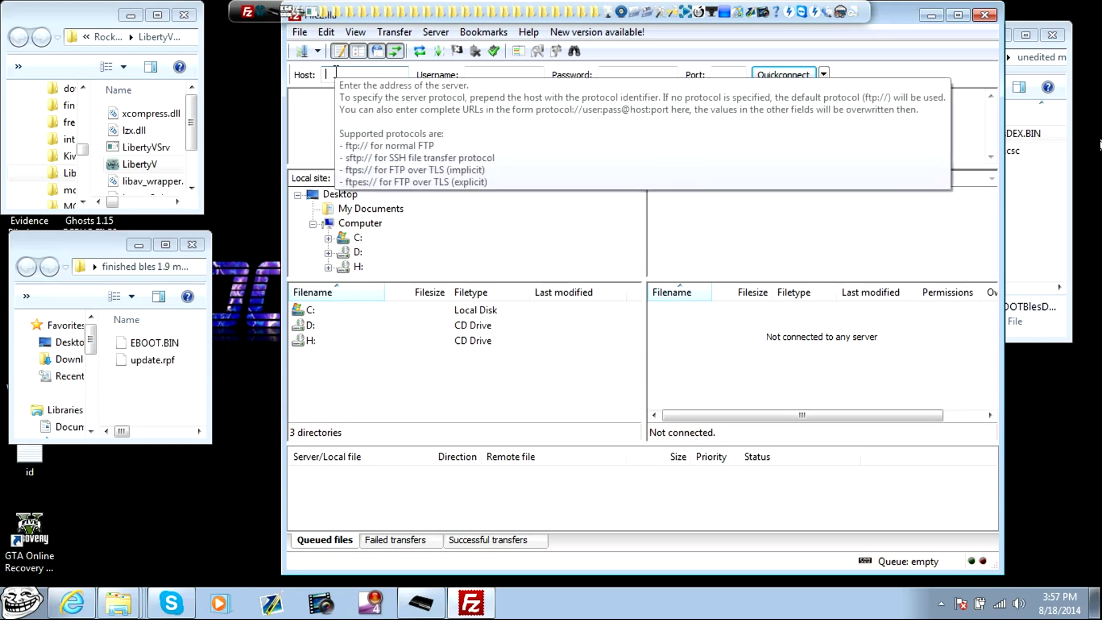
pyautogui.write('192.168.1.110')
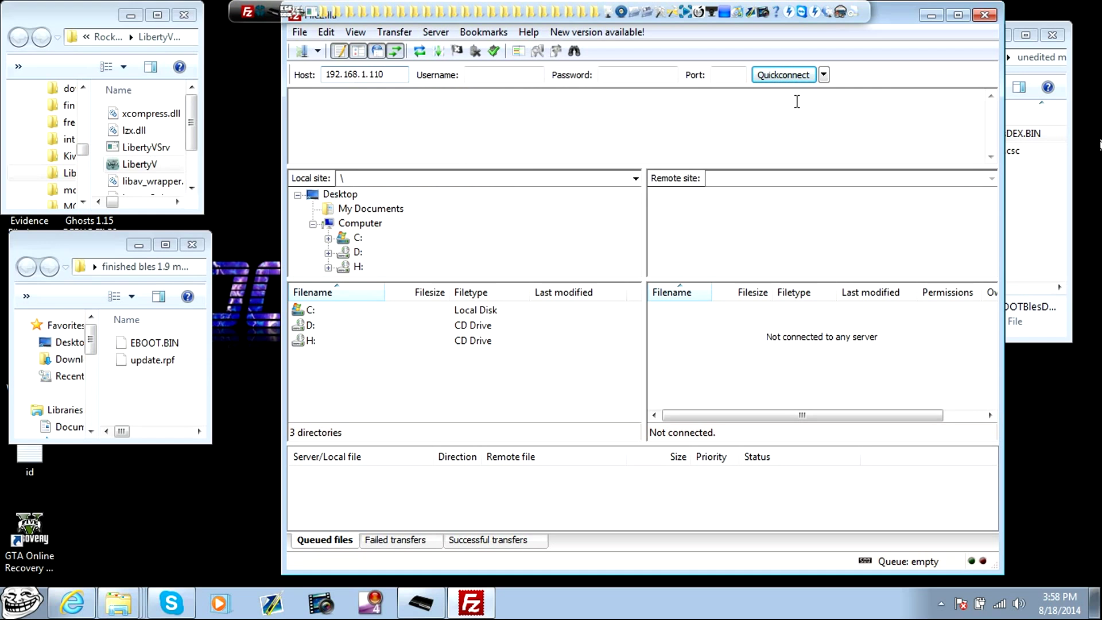
pyautogui.click(793, 79)
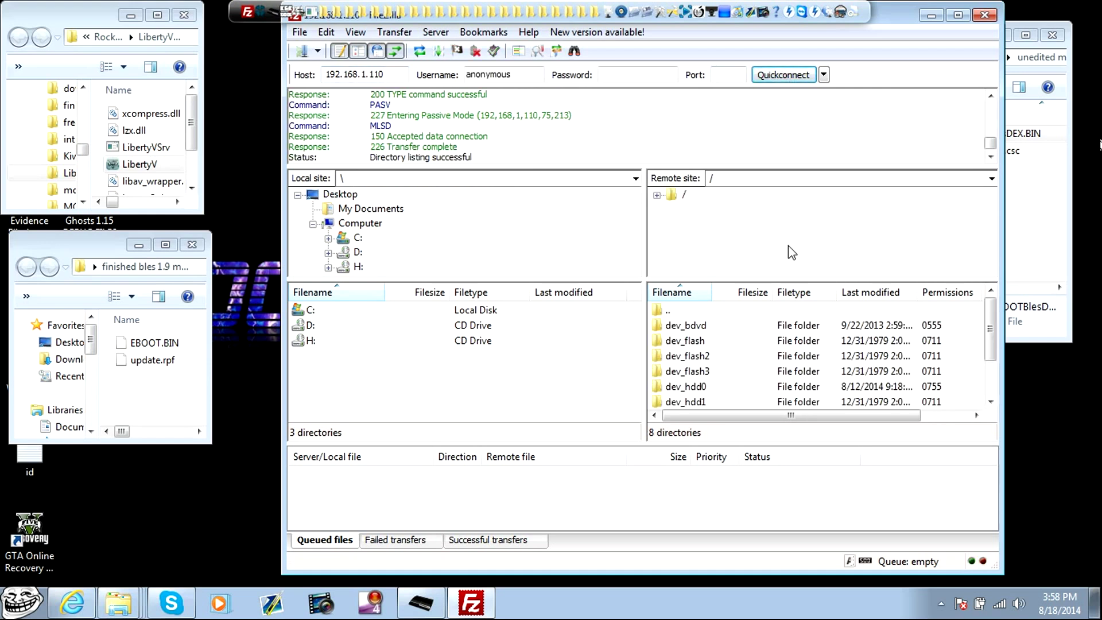
# - Open the remote folder /dev_hdd0/game/BLES01807/USRDIR
pyautogui.click(665, 390)
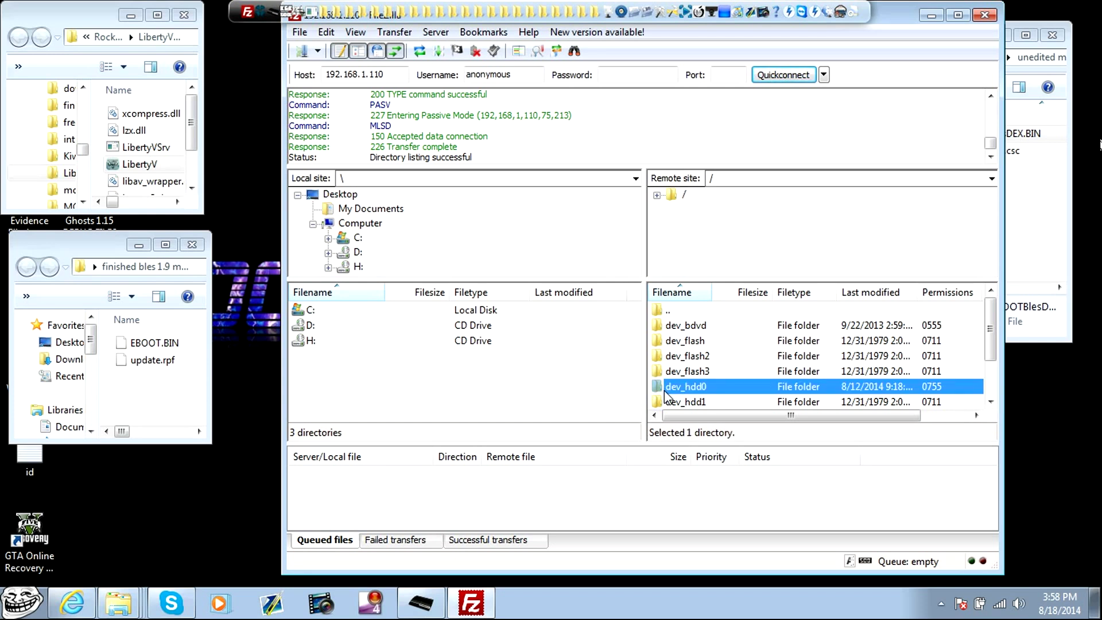
pyautogui.doubleClick(679, 387)
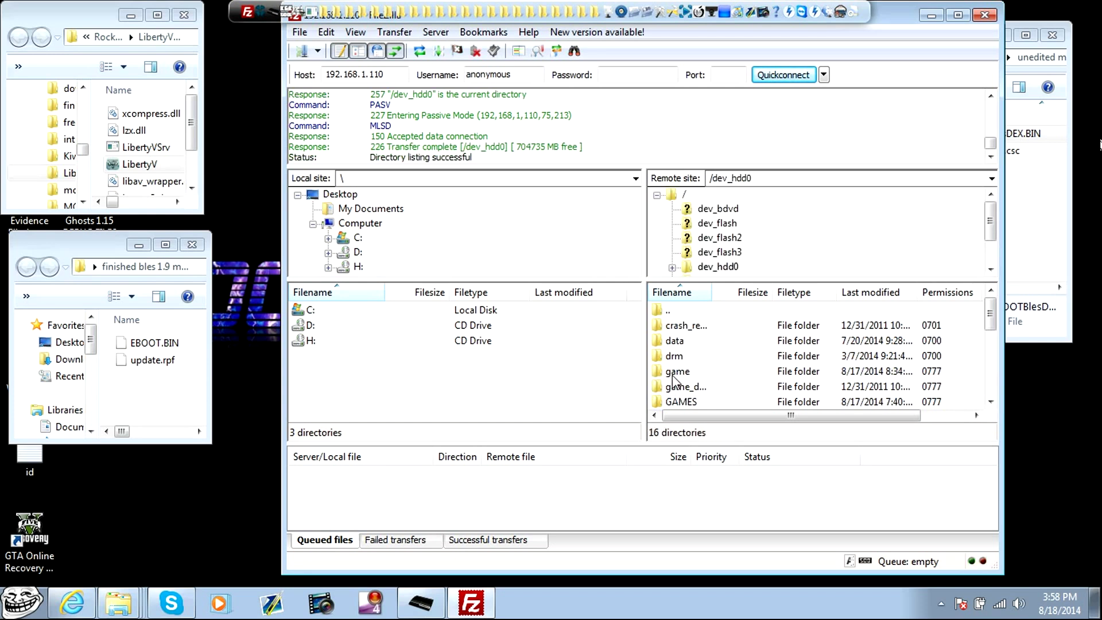
pyautogui.doubleClick(673, 374)
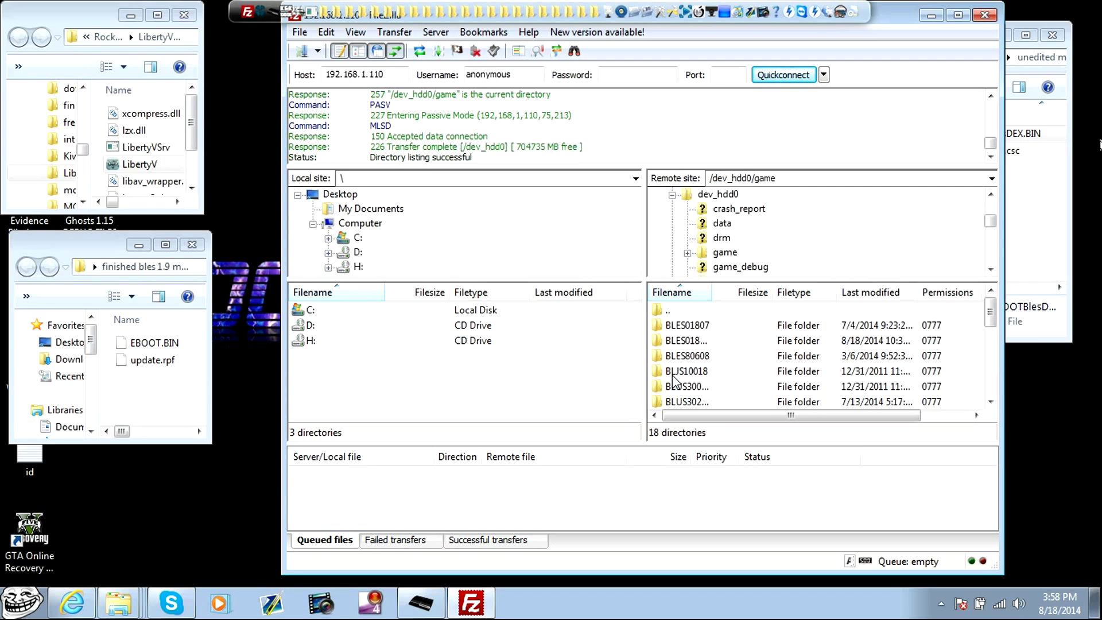
pyautogui.click(685, 327)
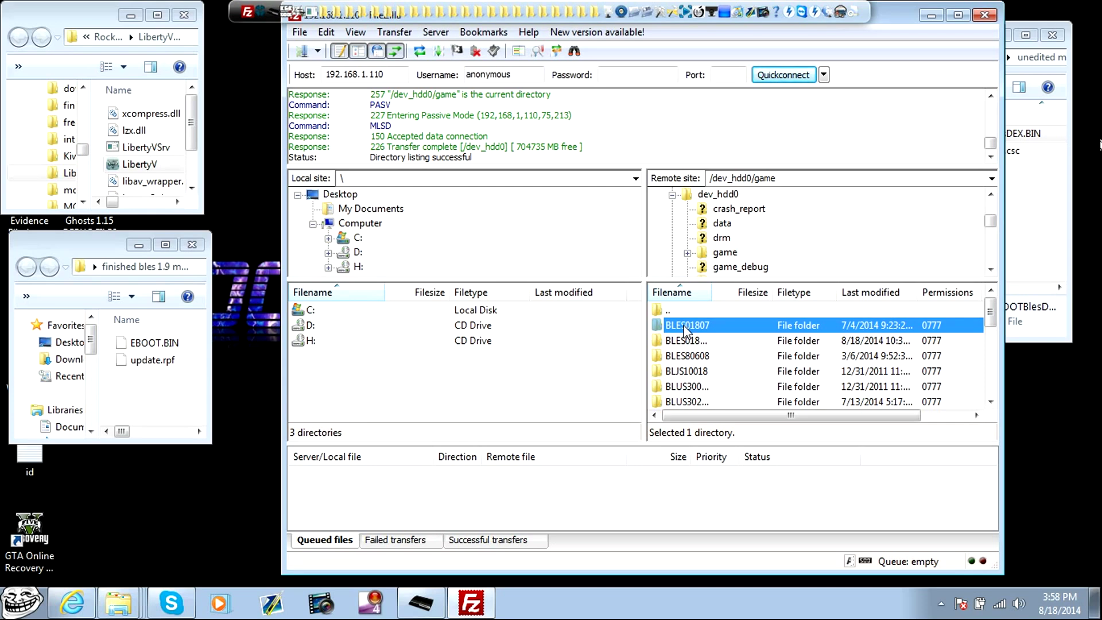
pyautogui.doubleClick(685, 327)
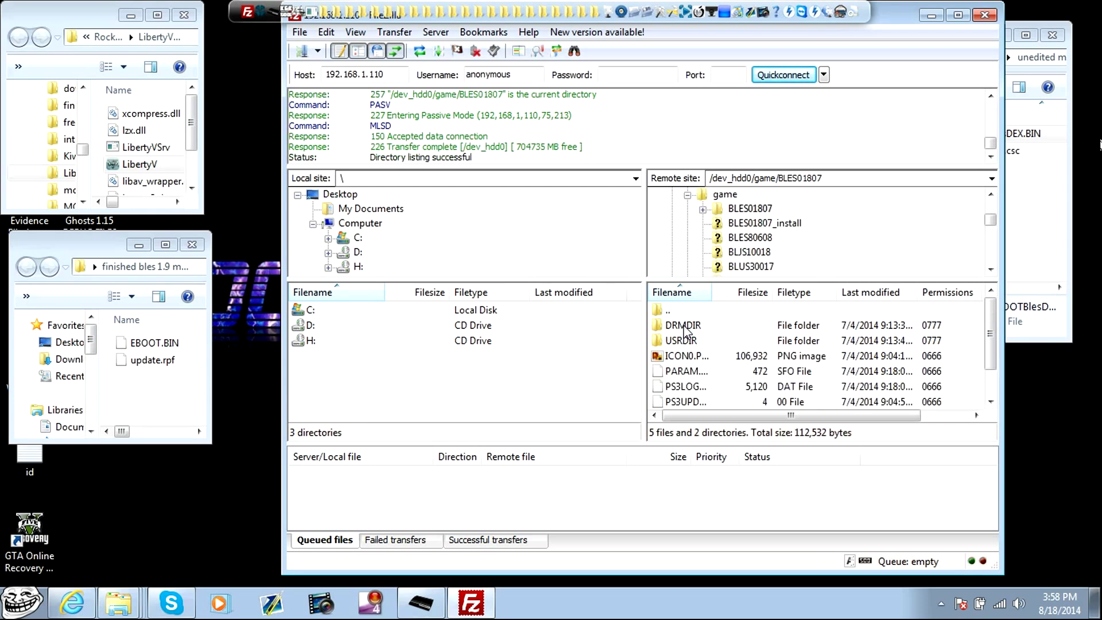
pyautogui.doubleClick(683, 342)
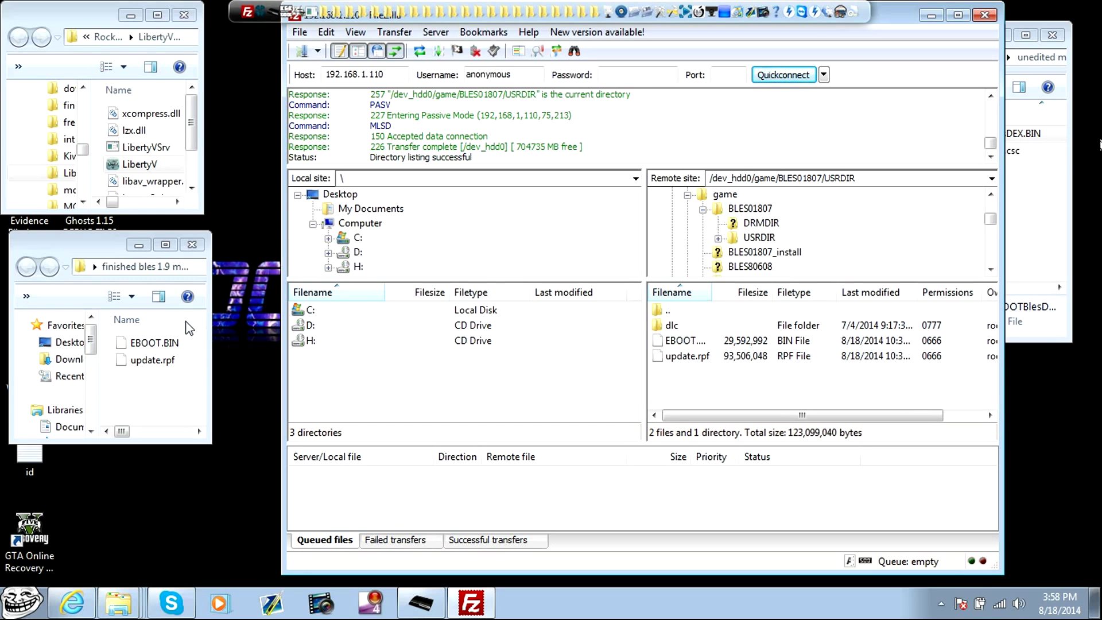
# - Upload EBOOT.BIN and update.rpf from the finished bles 1.9 modmenu folder to the remote USRDIR, overwriting the existing files
pyautogui.moveTo(136, 394); pyautogui.dragTo(725, 387)
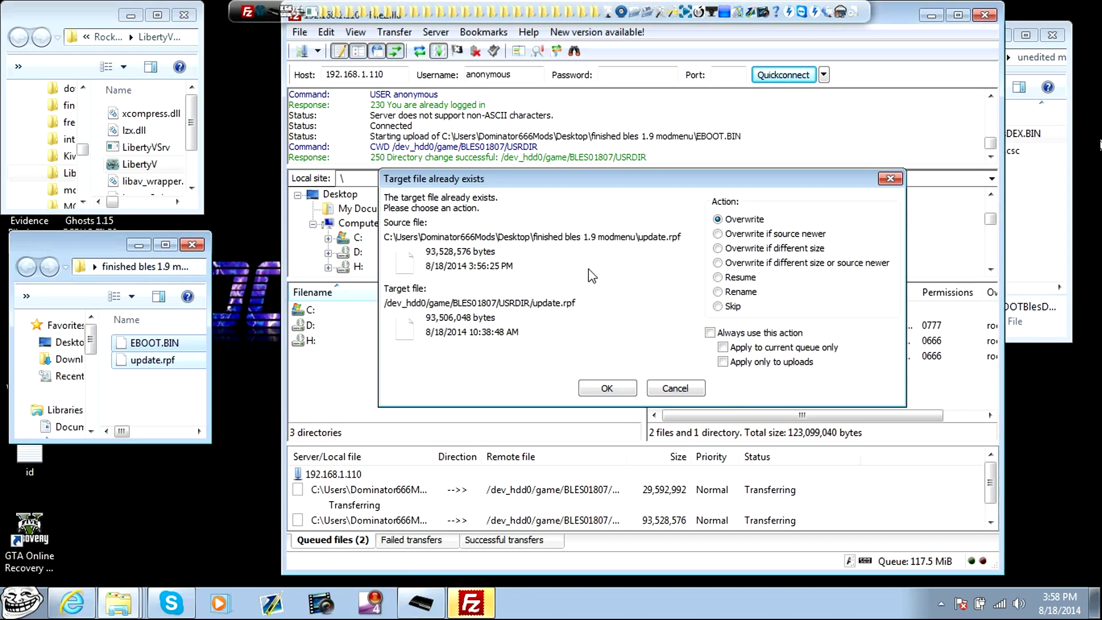
pyautogui.click(614, 392)
pyautogui.click(614, 392)
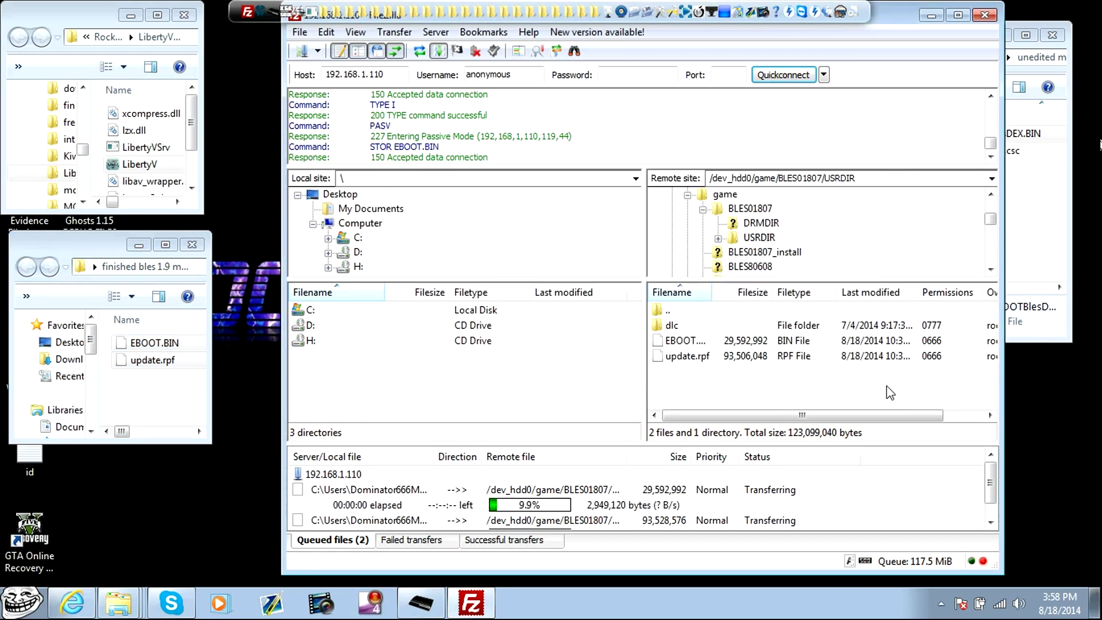
pyautogui.scroll(-1, 993, 484)
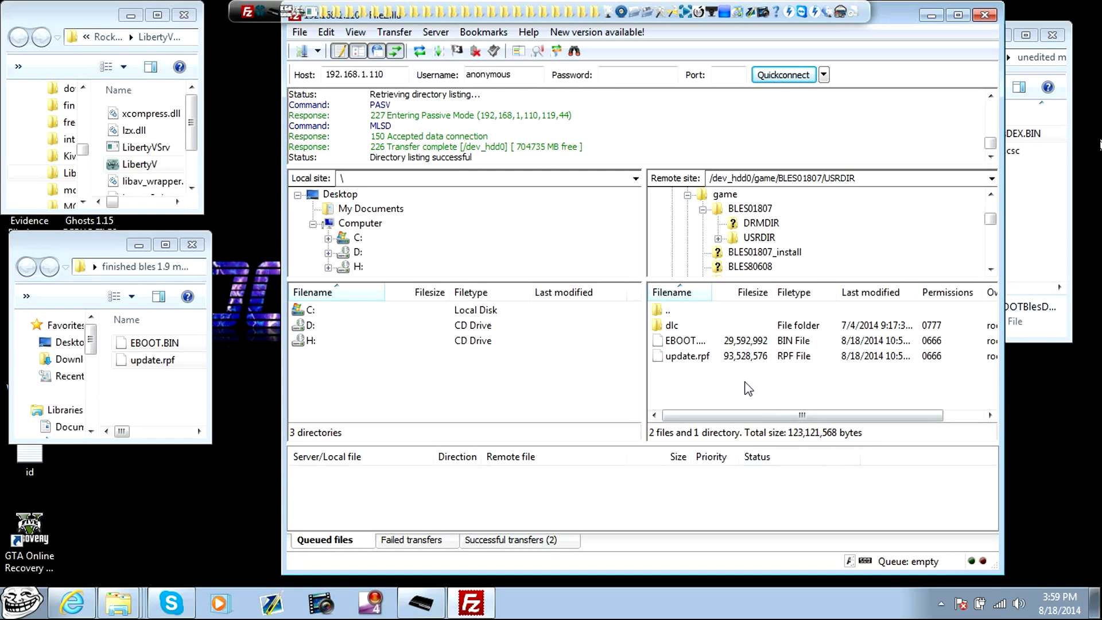
# - Open the remote folder /dev_hdd0/game/BLES01807_install
pyautogui.doubleClick(661, 311)
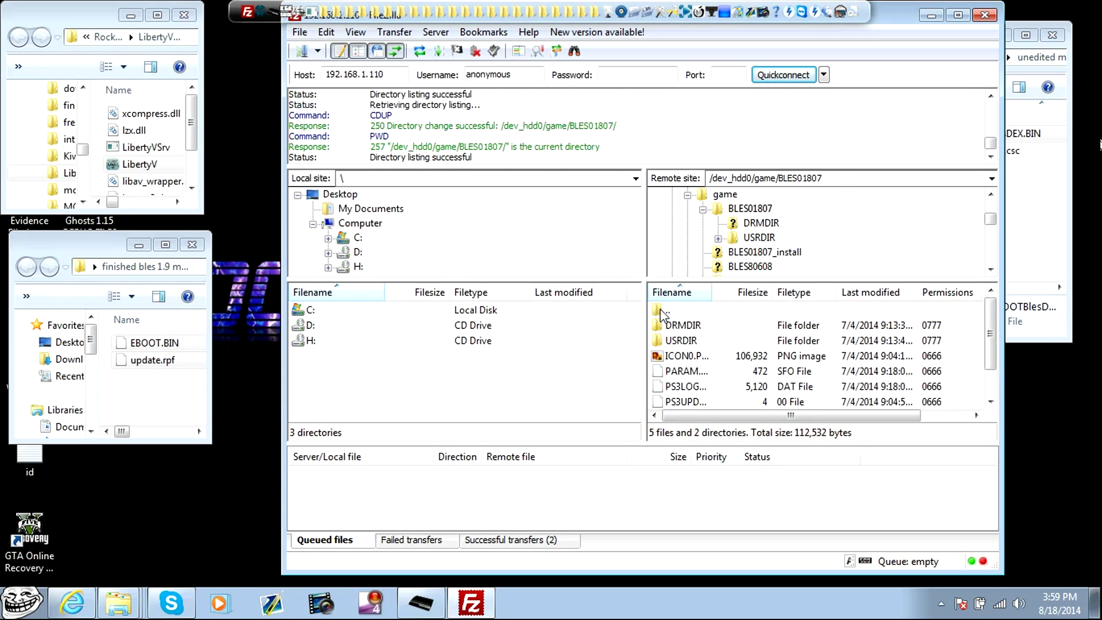
pyautogui.doubleClick(660, 312)
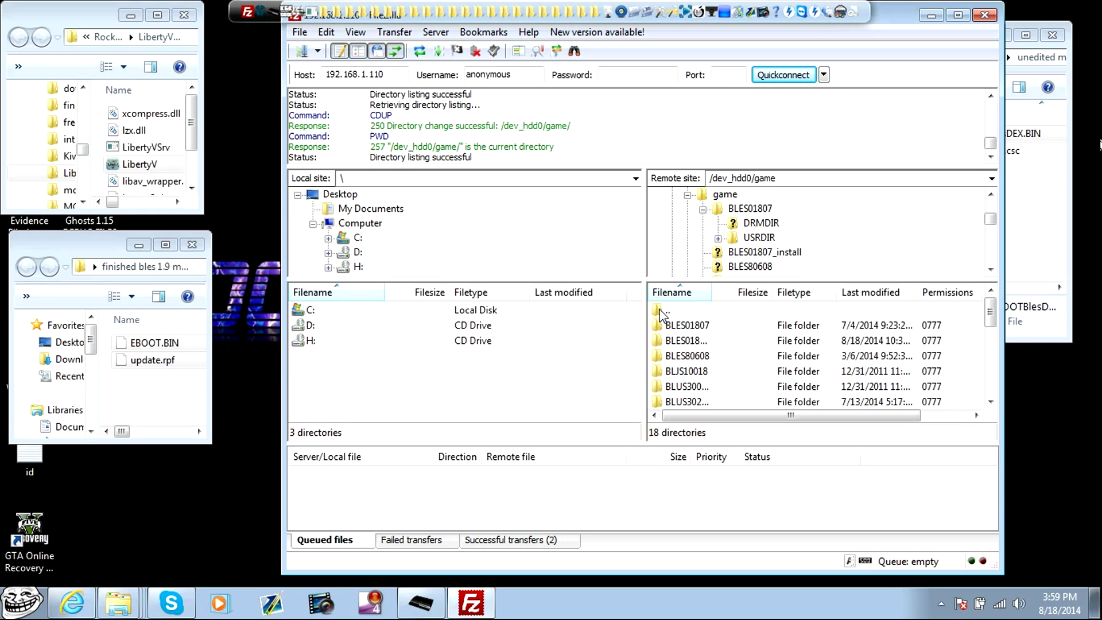
pyautogui.doubleClick(680, 343)
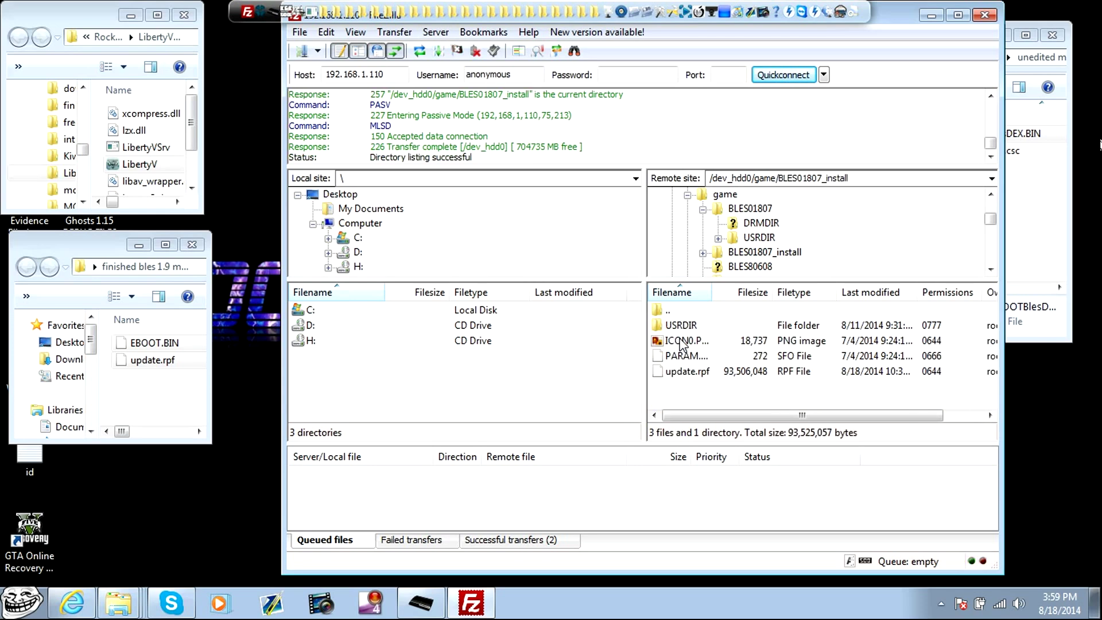
# - Delete update.rpf from the remote BLES01807_install folder and upload update.rpf from the finished bles 1.9 modmenu folder in its place
pyautogui.rightClick(672, 371)
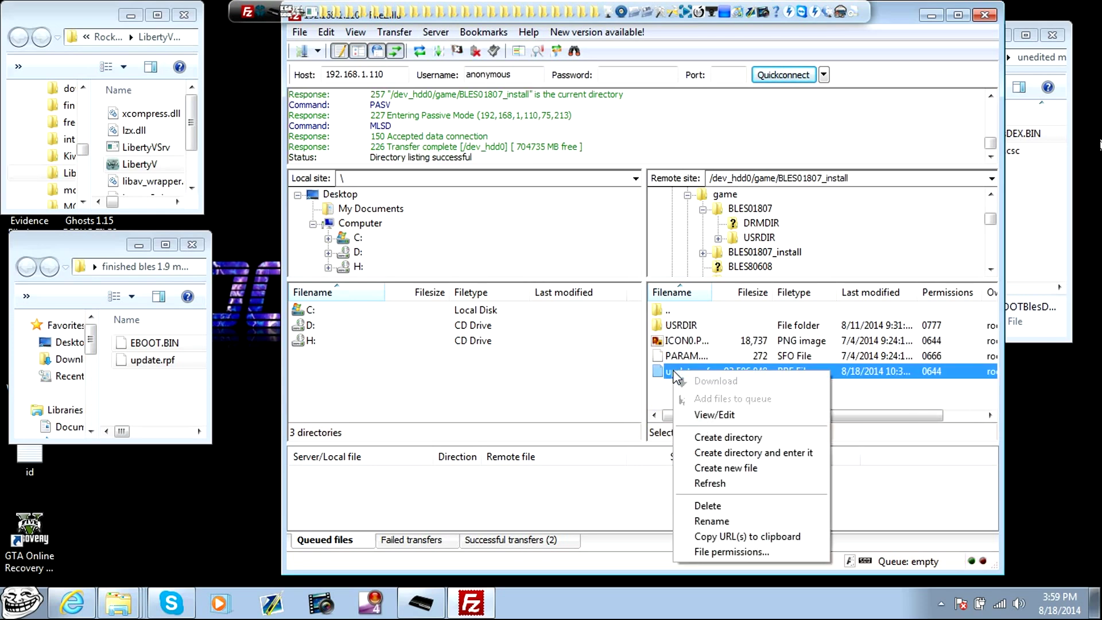
pyautogui.click(709, 506)
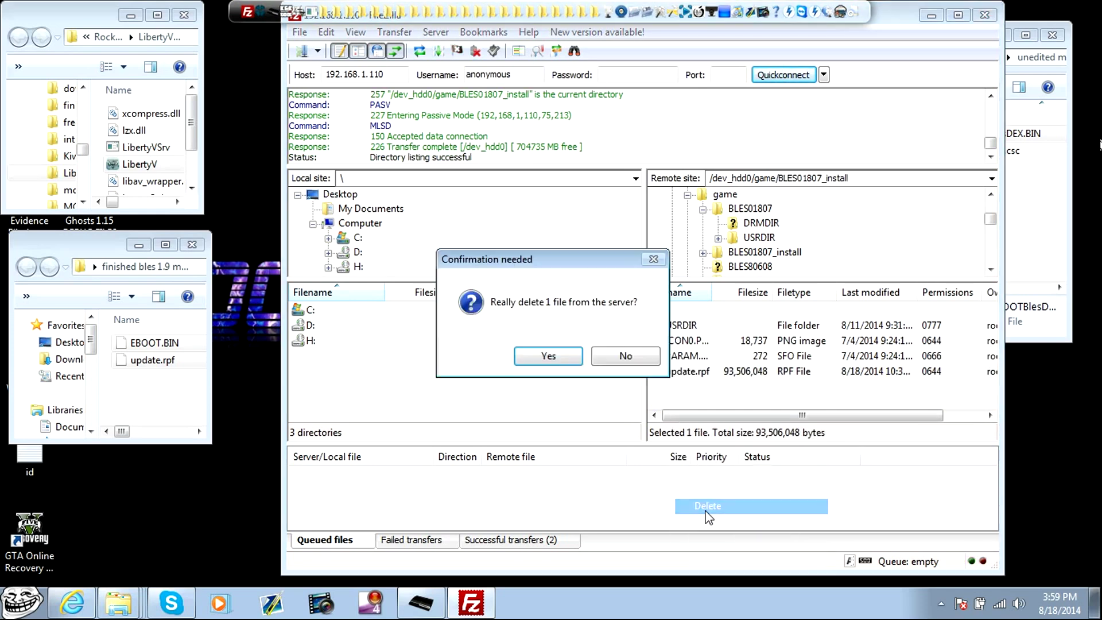
pyautogui.click(573, 359)
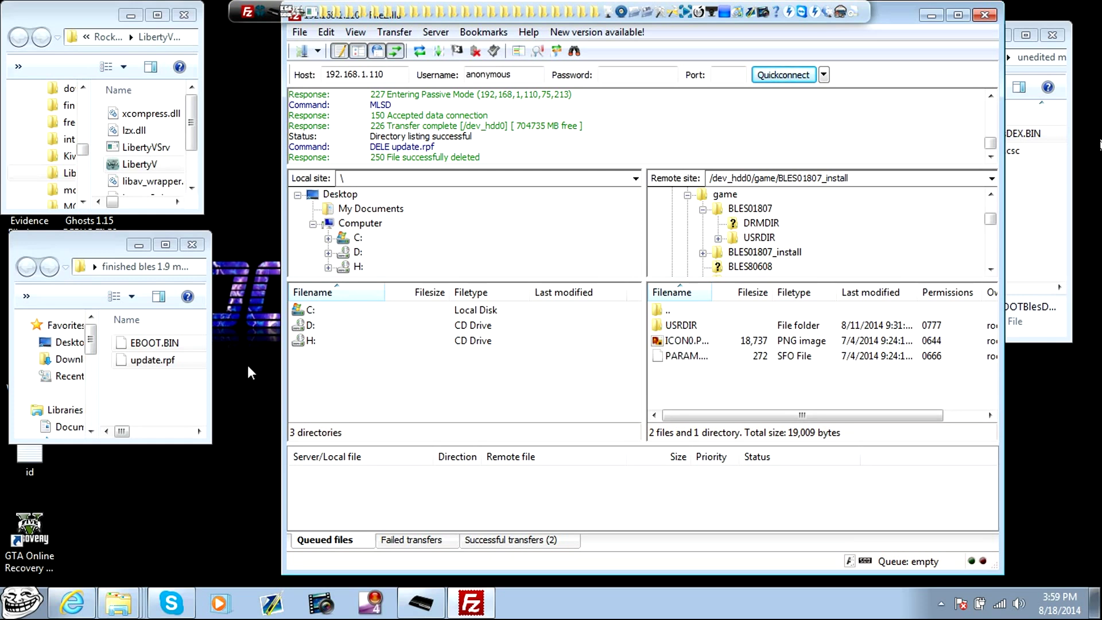
pyautogui.click(128, 404)
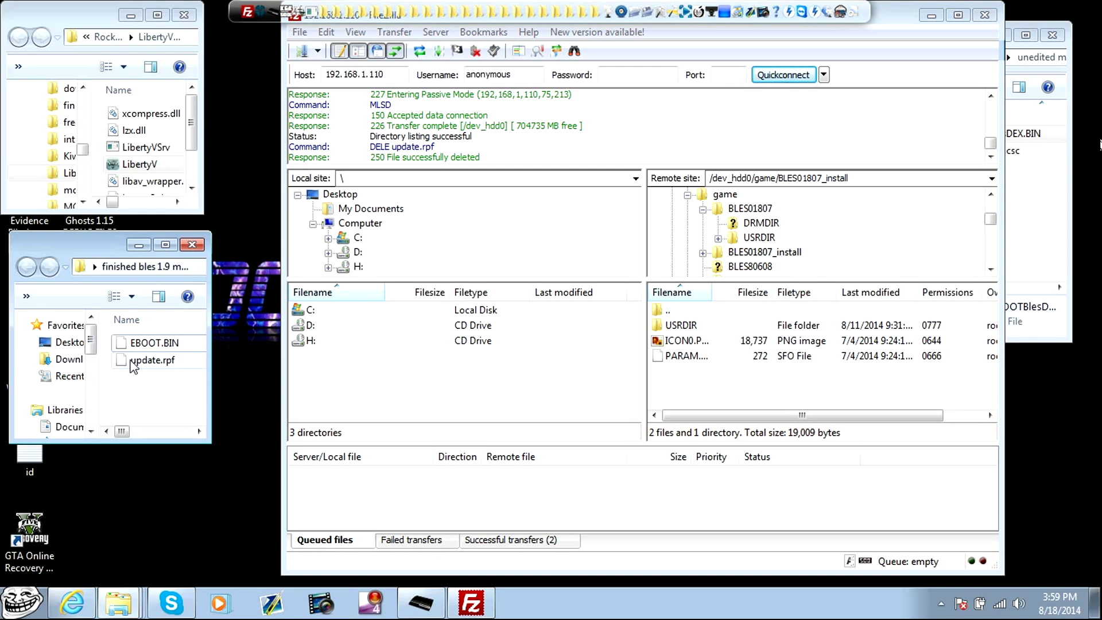
pyautogui.moveTo(132, 366); pyautogui.dragTo(700, 345)
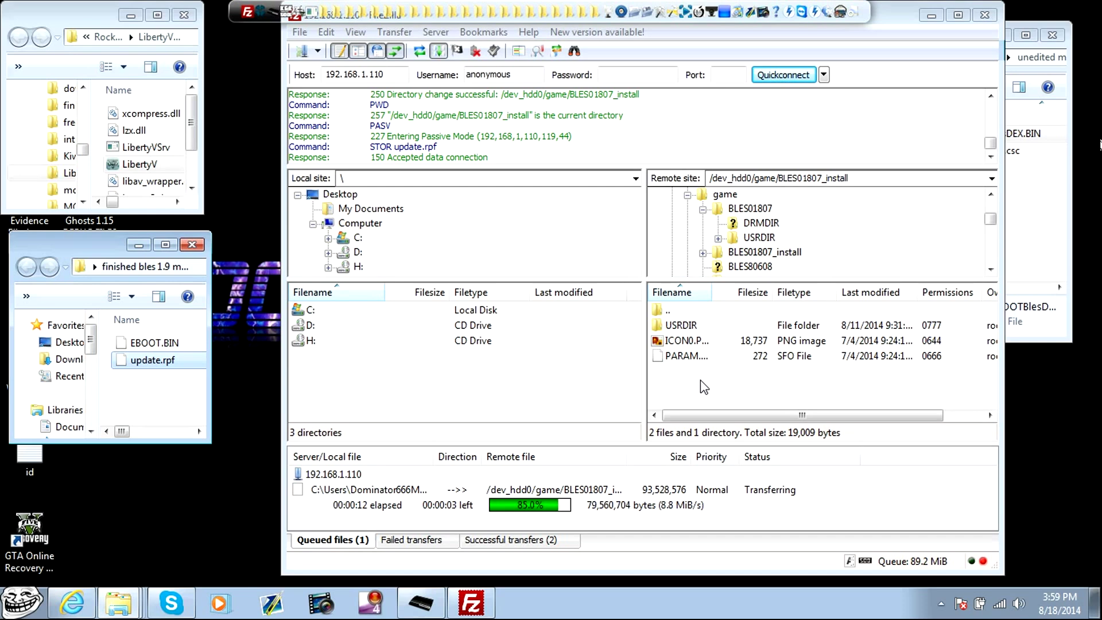
# - Upload the finished update.rpf to the remote BLES01807_install/USRDIR folder, overwriting the existing file, and close FileZilla
pyautogui.doubleClick(682, 325)
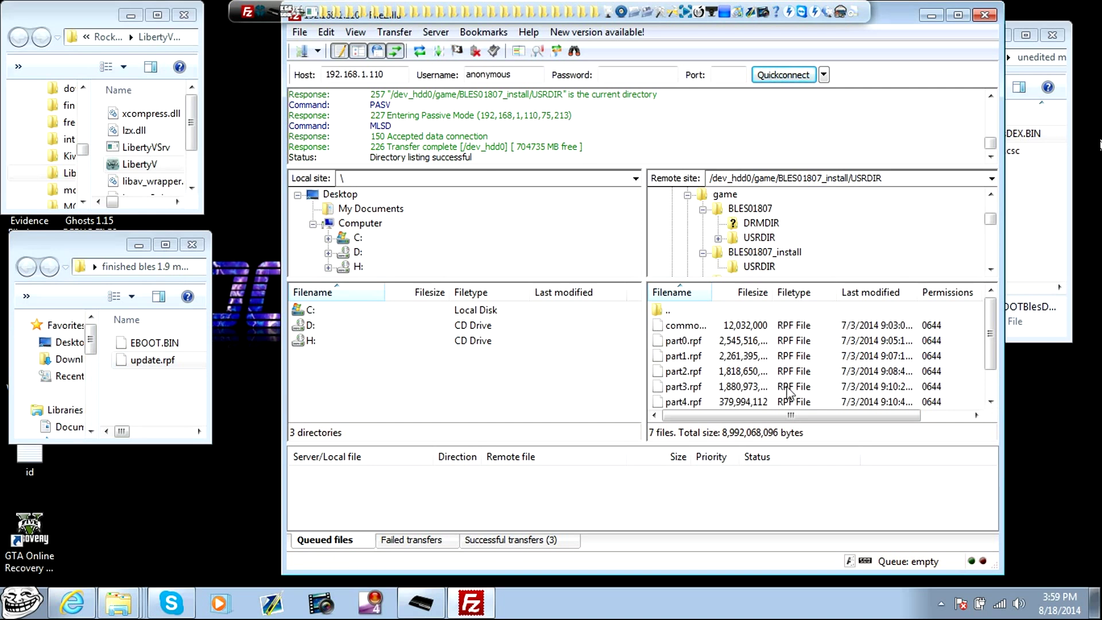
pyautogui.click(136, 365)
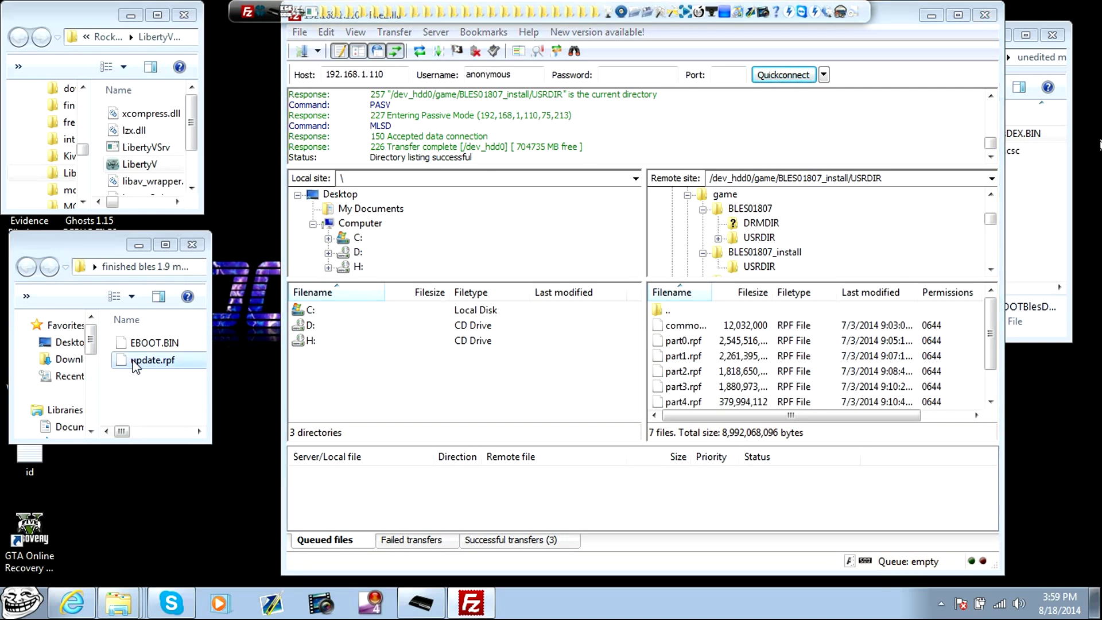
pyautogui.moveTo(136, 366); pyautogui.dragTo(709, 374)
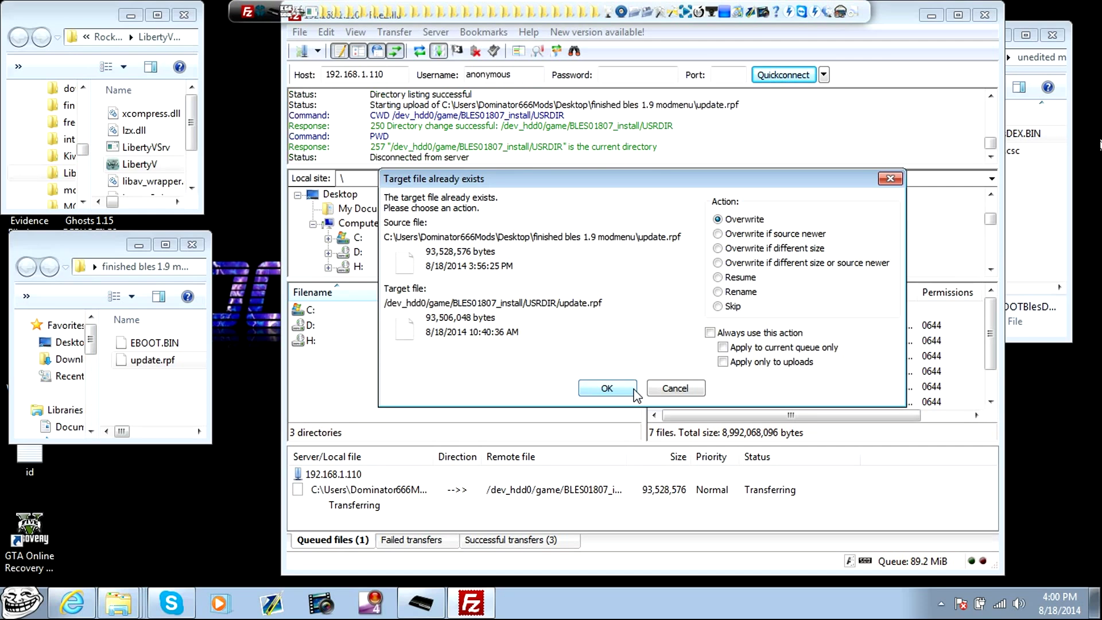
pyautogui.click(606, 389)
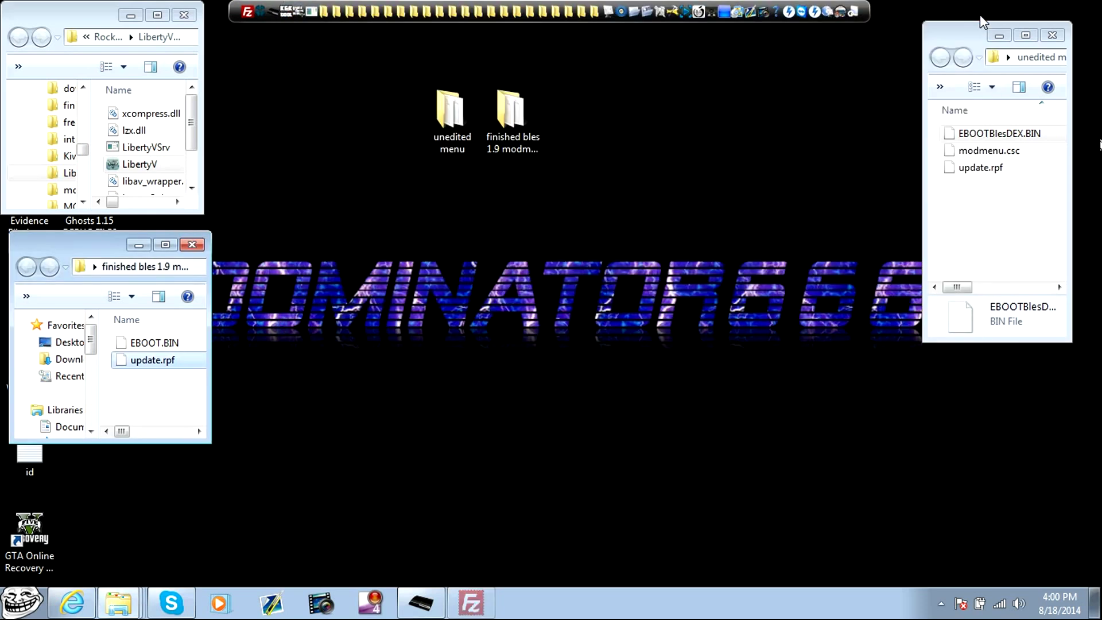
pyautogui.click(981, 15)
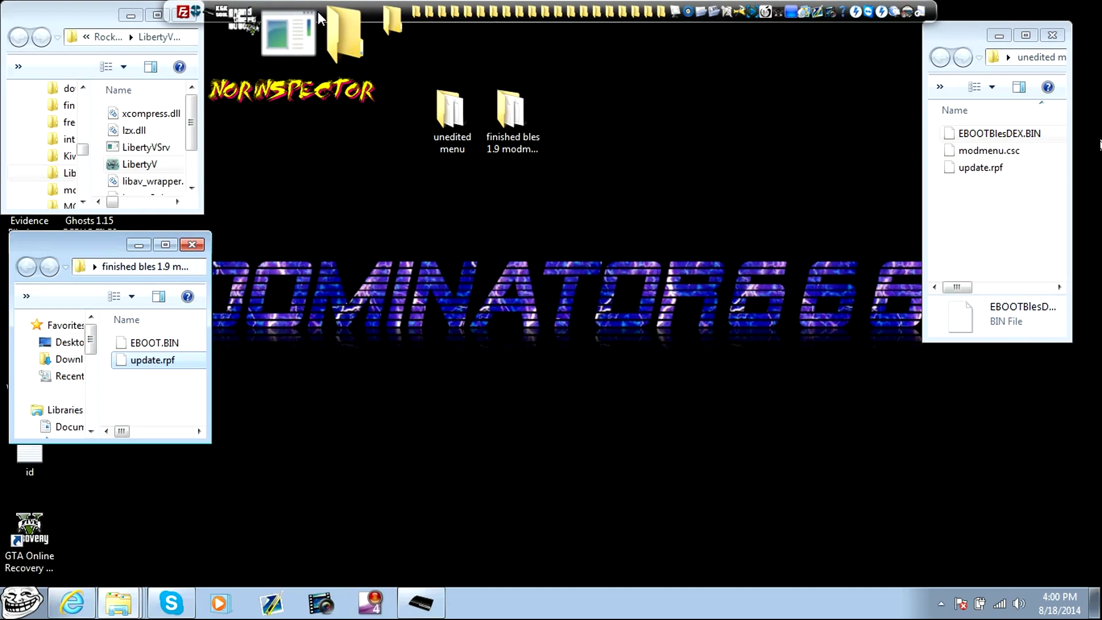
# - Launch the GTA V Freeze Fix tool from its freeze patch folder and select the CCAPI connection and the BLES region
pyautogui.click(390, 19)
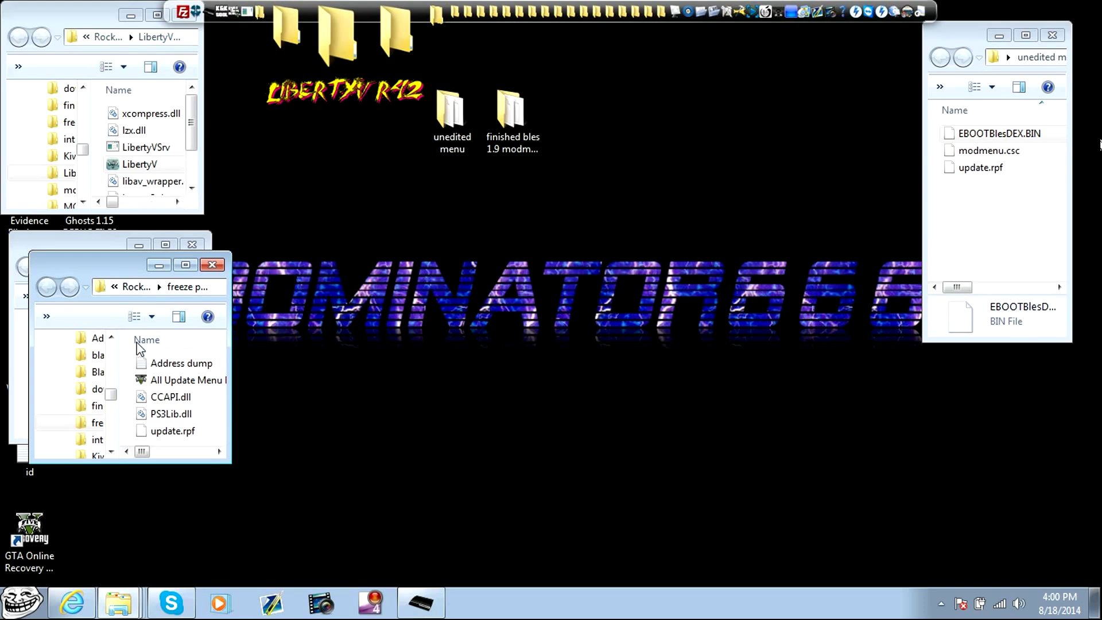
pyautogui.doubleClick(150, 380)
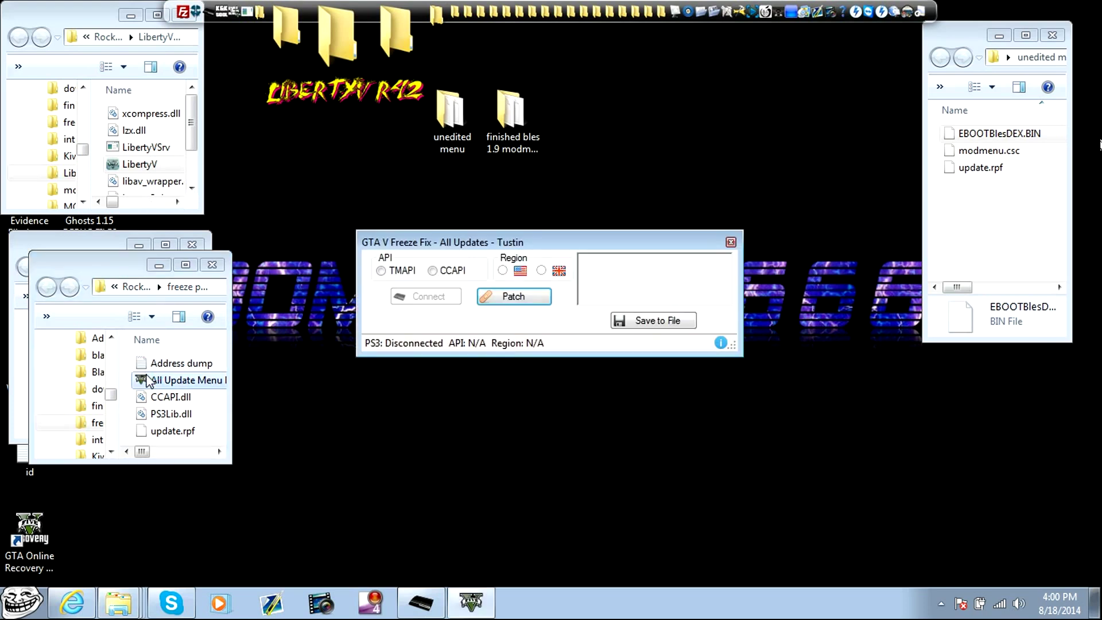
pyautogui.click(432, 270)
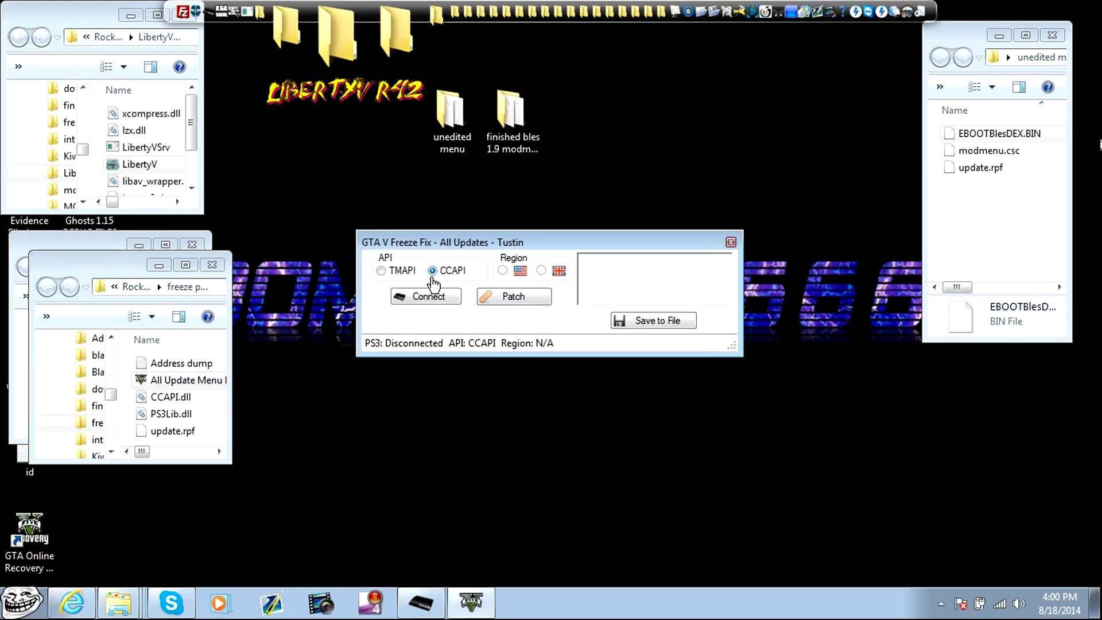
pyautogui.click(426, 300)
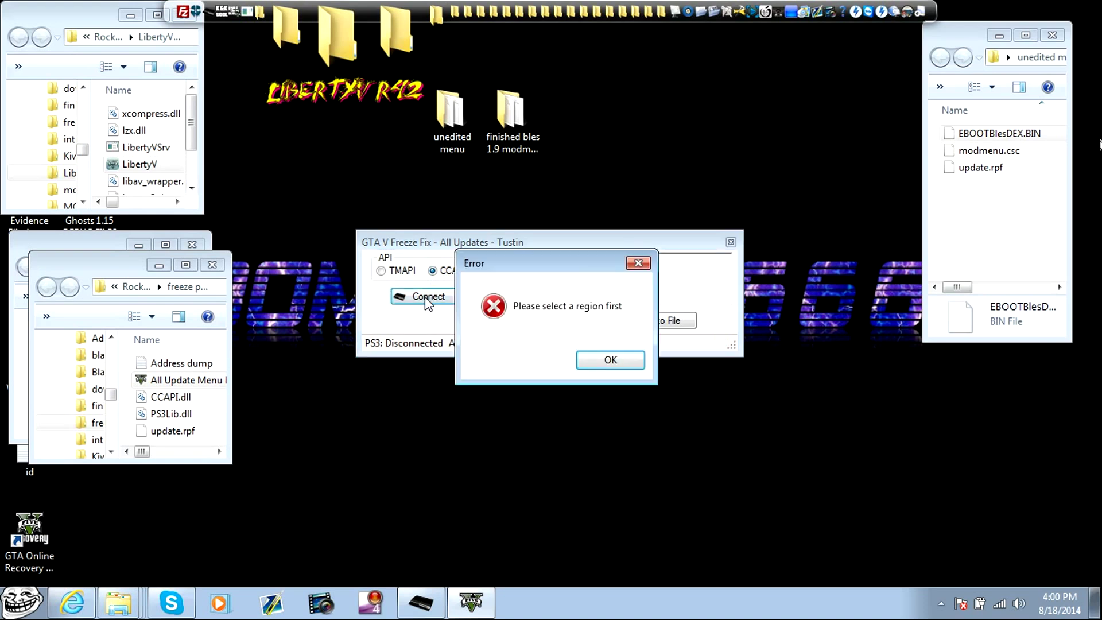
pyautogui.click(610, 361)
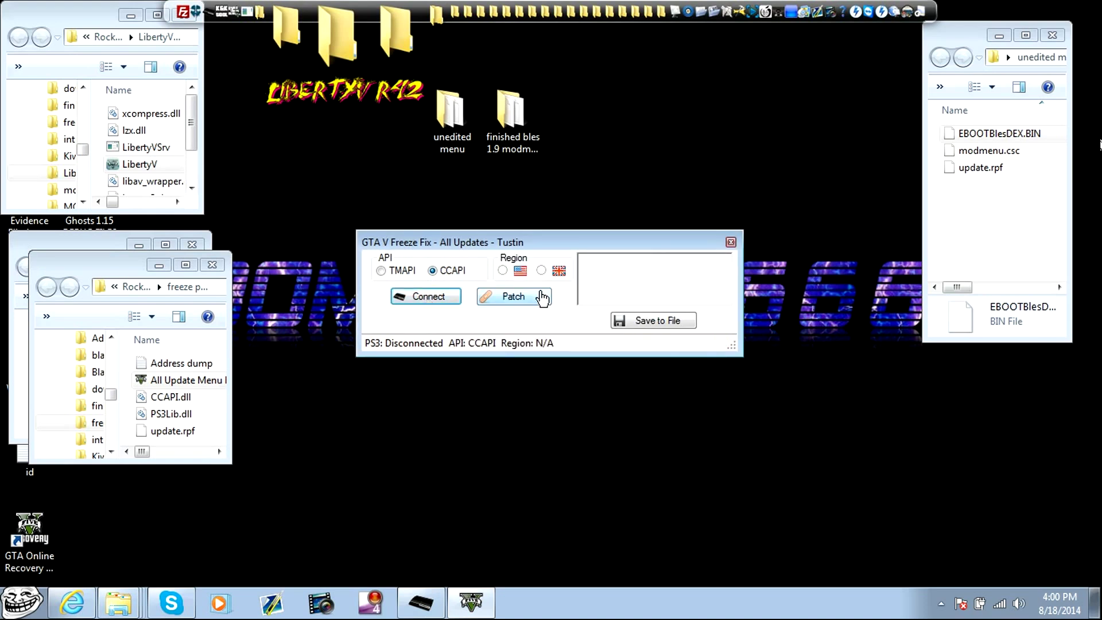
pyautogui.click(541, 270)
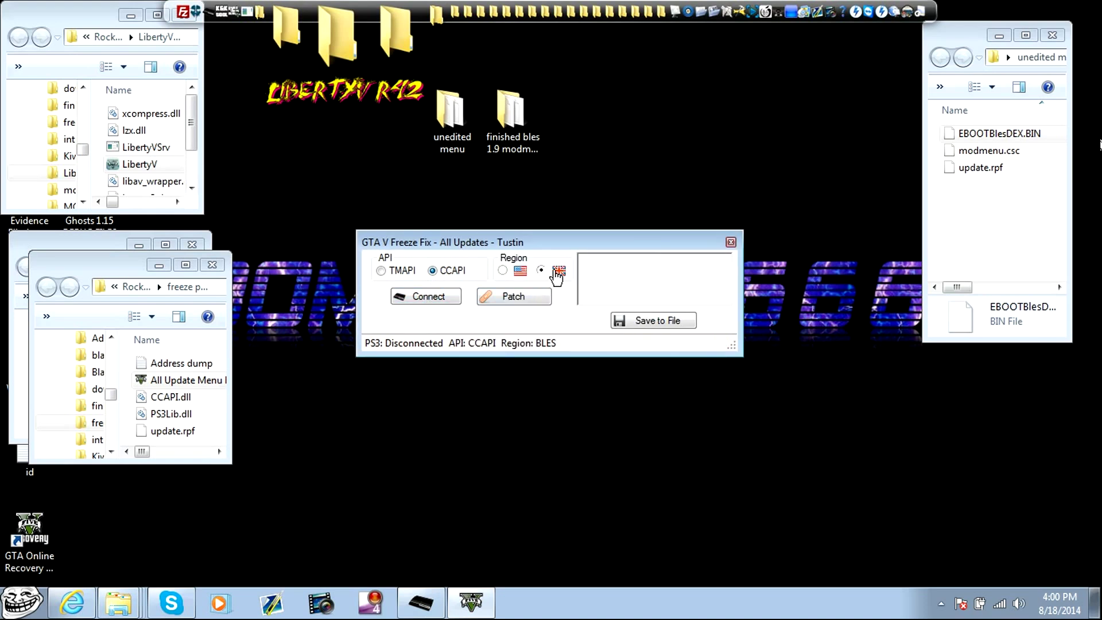
# - Connect the freeze fix tool to the console dex at 192.168.1.110
pyautogui.click(437, 298)
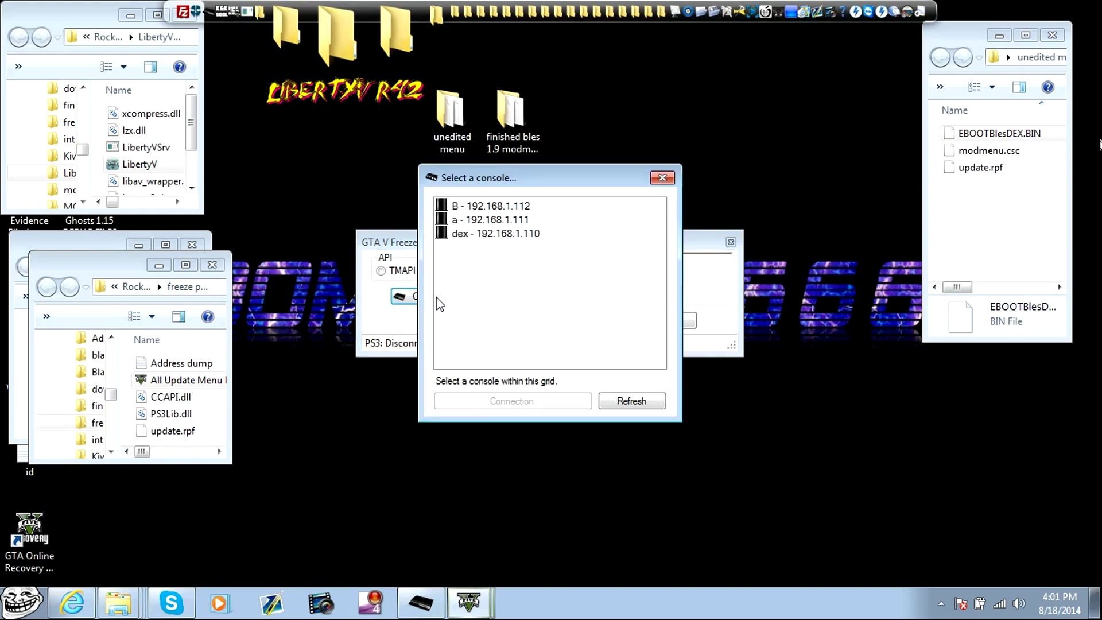
pyautogui.click(482, 233)
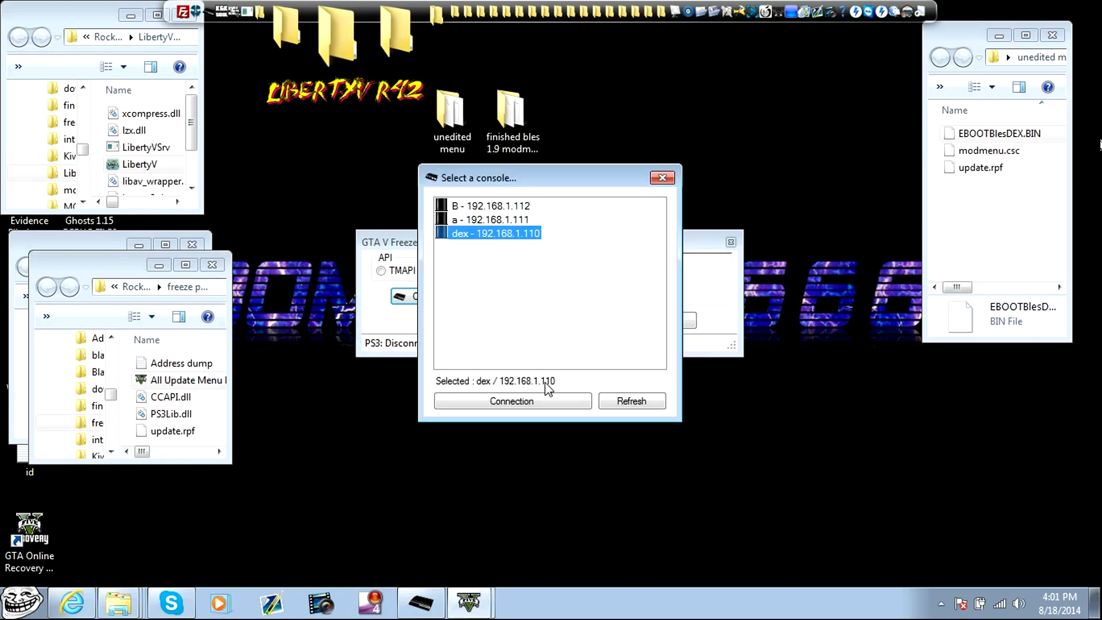
pyautogui.click(510, 401)
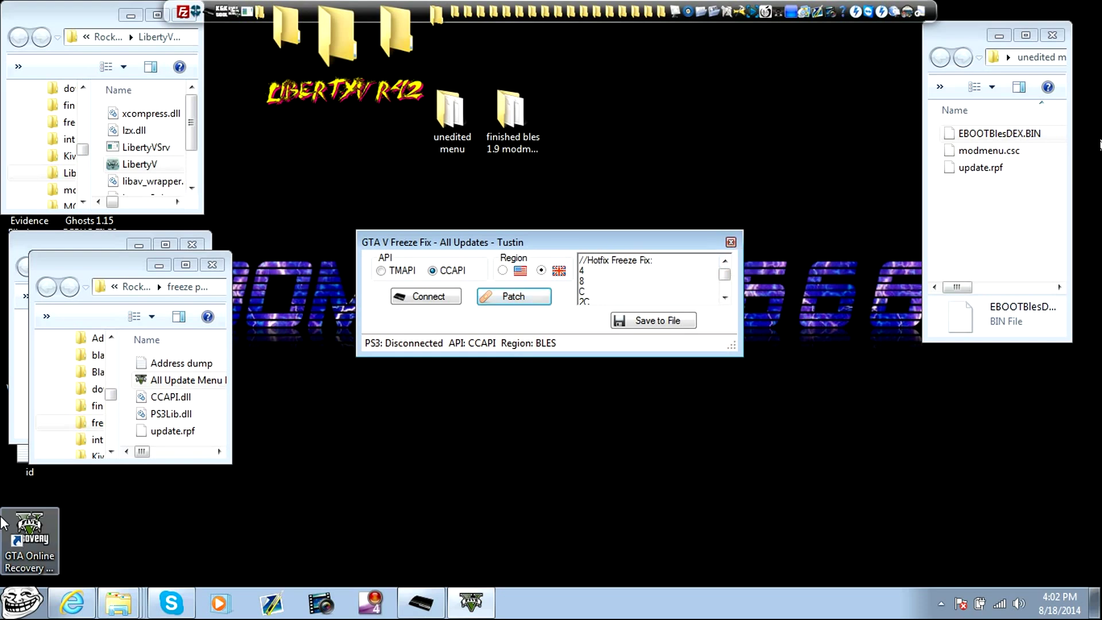
pyautogui.click(372, 603)
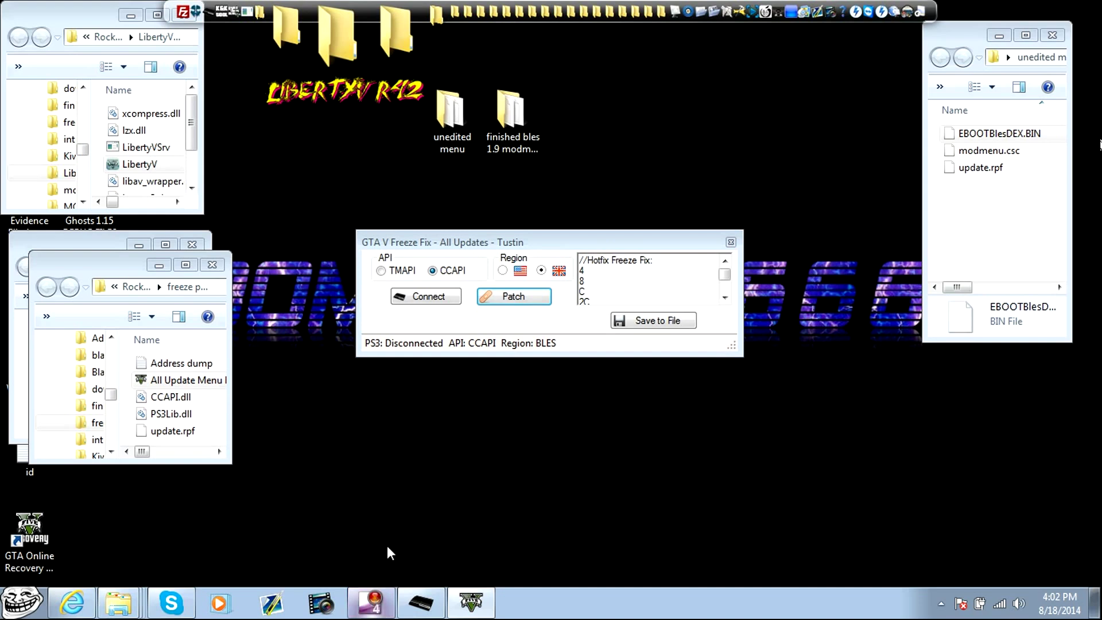